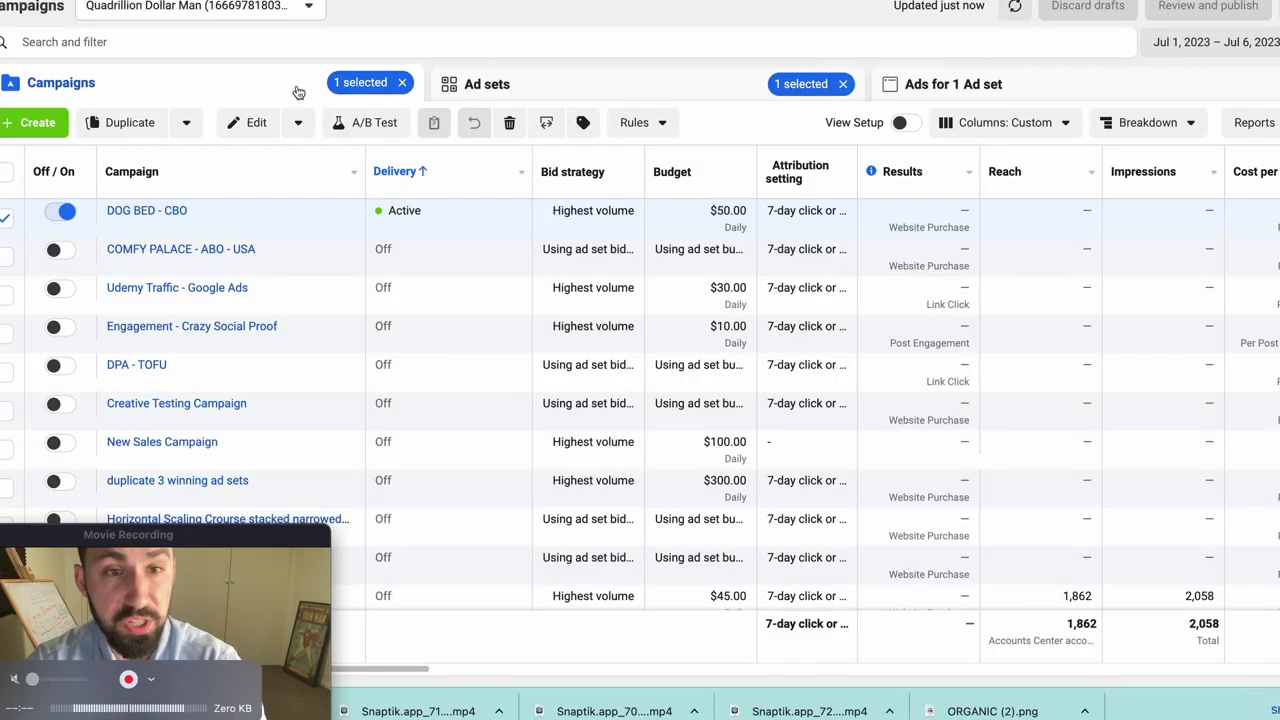
- Open the "Video - With music" ad in the DOG BED - CBO campaign's Dog Breeds Stacked ad set for editing and clear its primary text
click(160, 211)
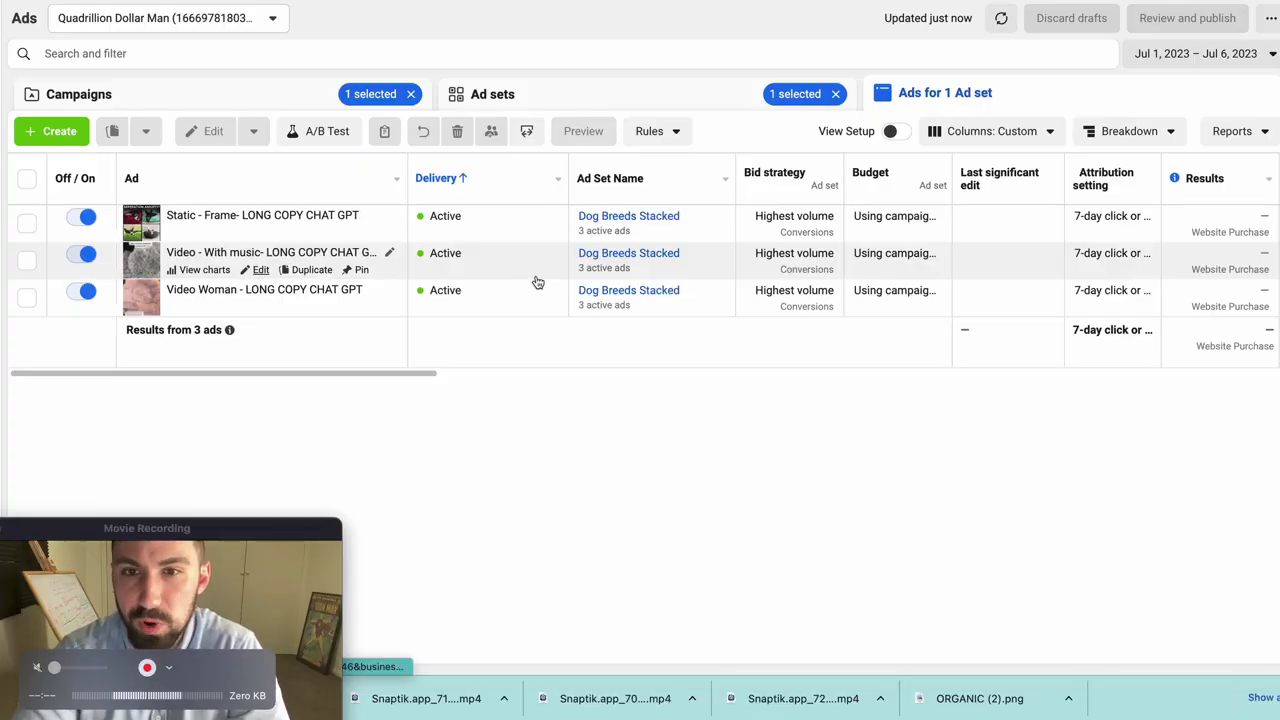
click(537, 280)
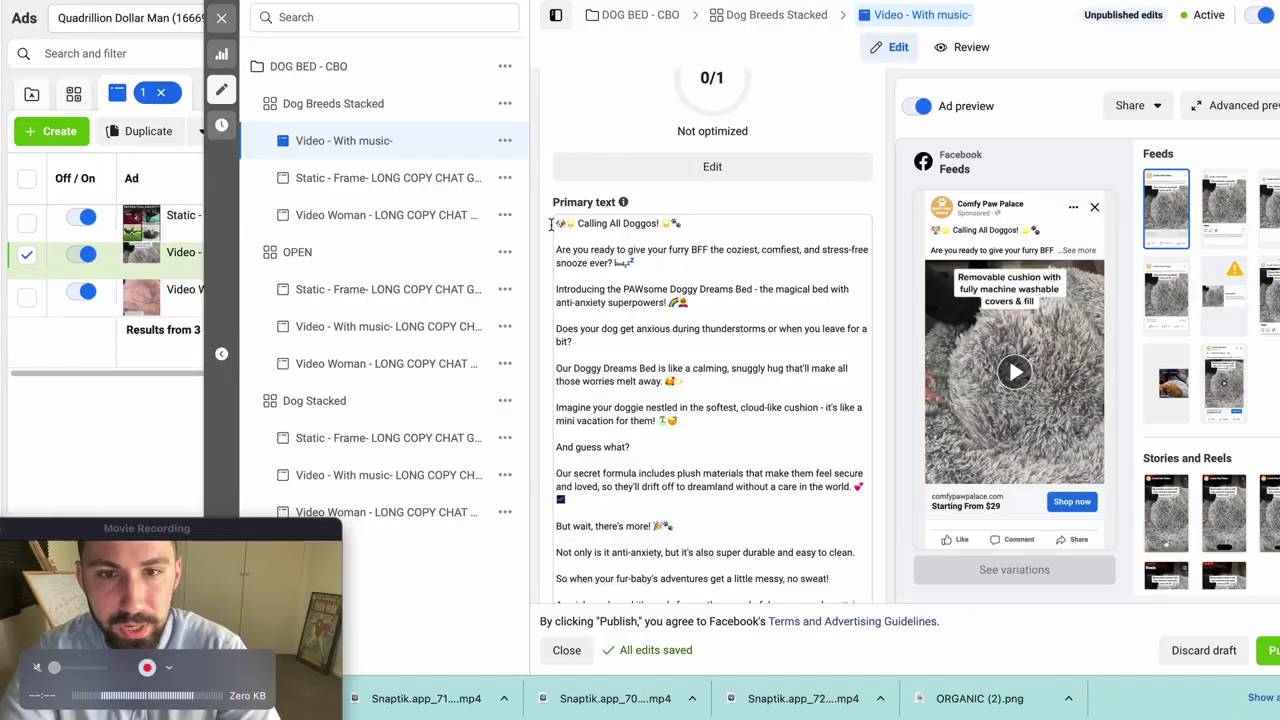
key(ctrl+a)
key(BackSpace)
scroll(740, 216, up, 3)
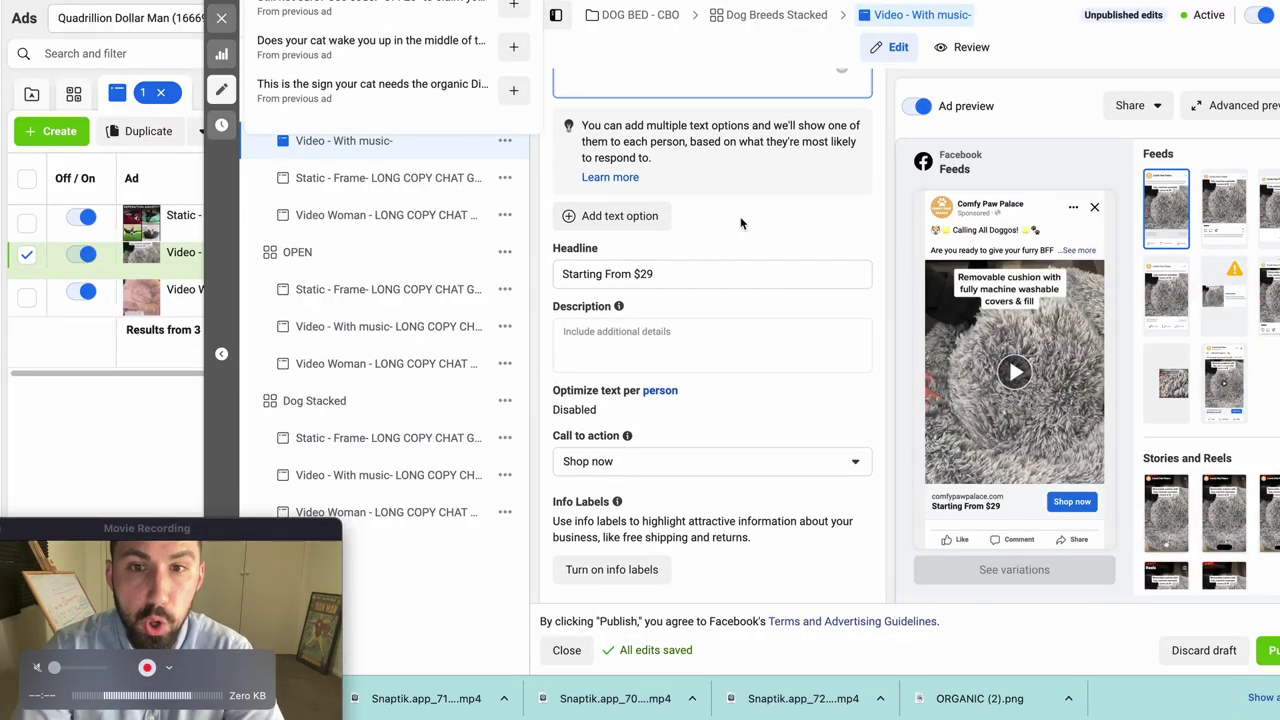
scroll(744, 226, up, 2)
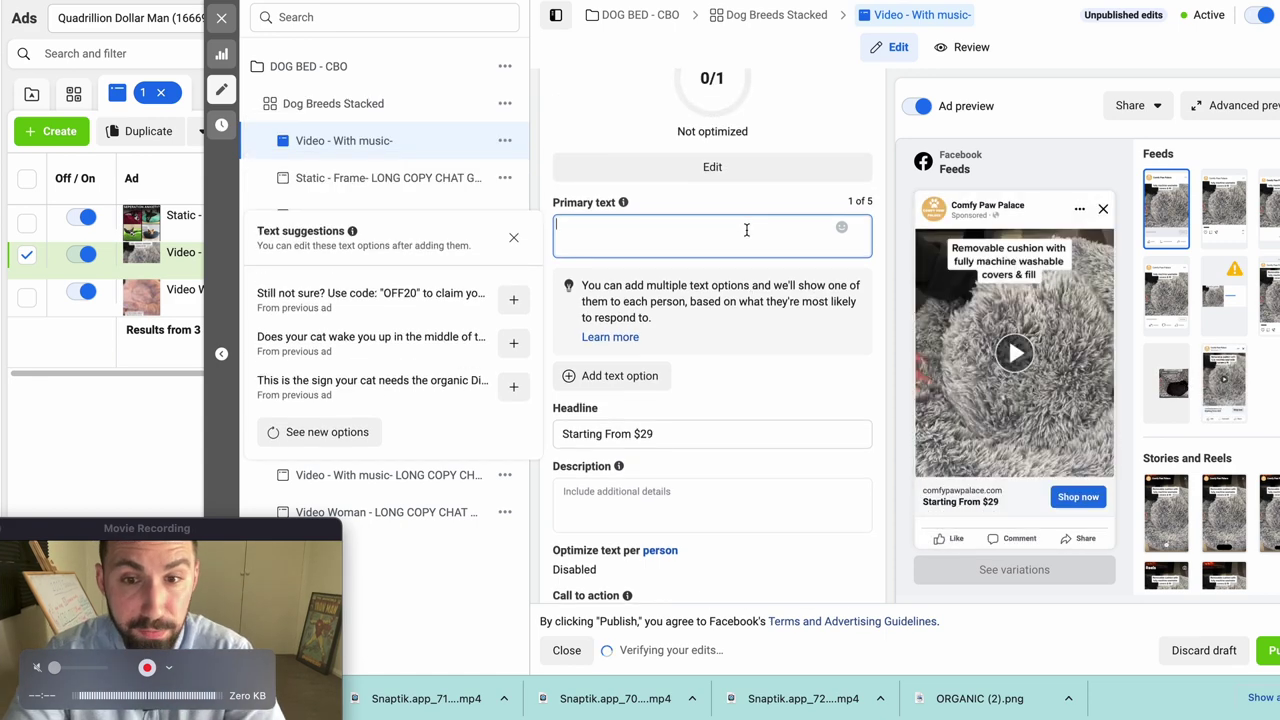
scroll(746, 226, down, 1)
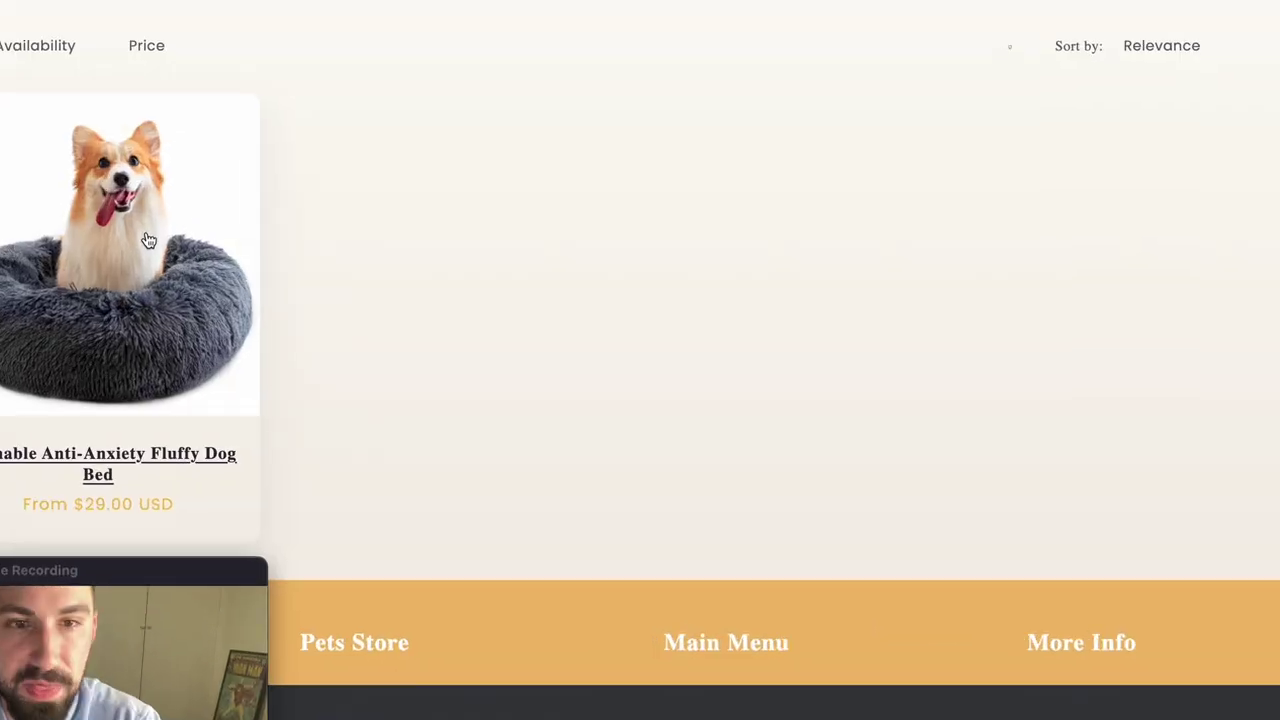
- Open the Washable Anti-Anxiety Fluffy Dog Bed product page in the store and highlight the customer testimonial above the feature list
click(148, 240)
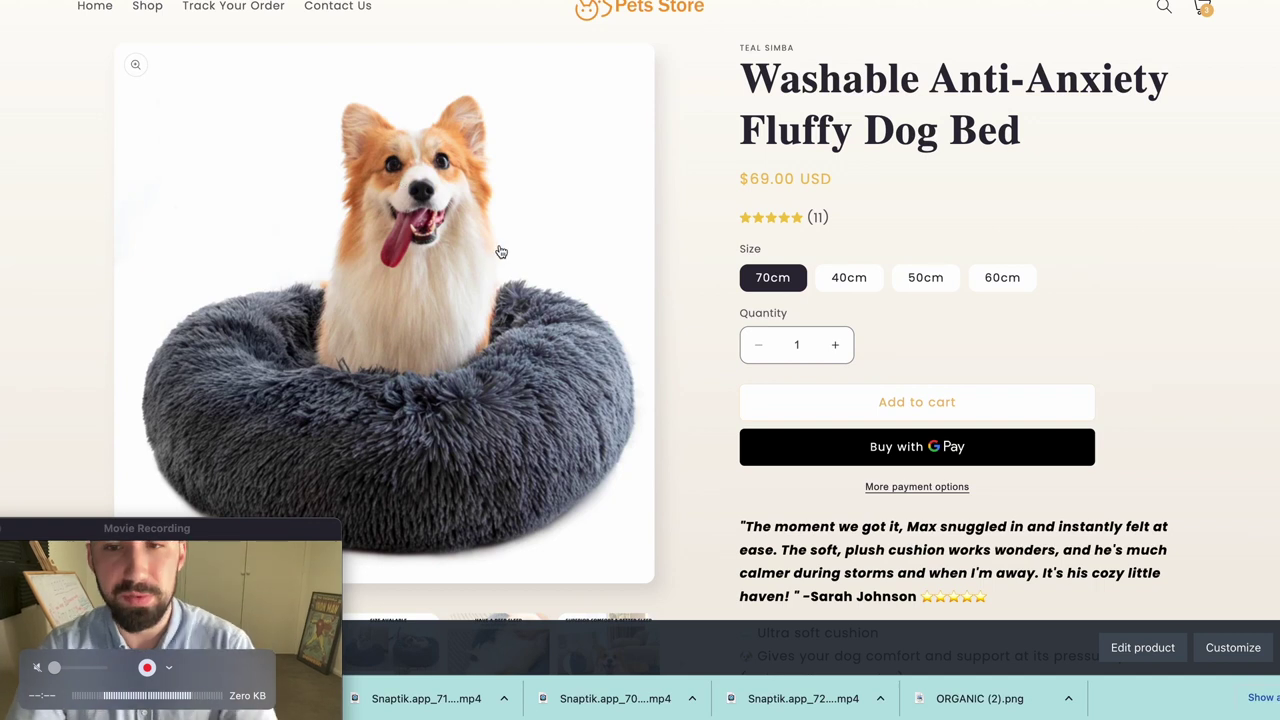
scroll(501, 252, down, 3)
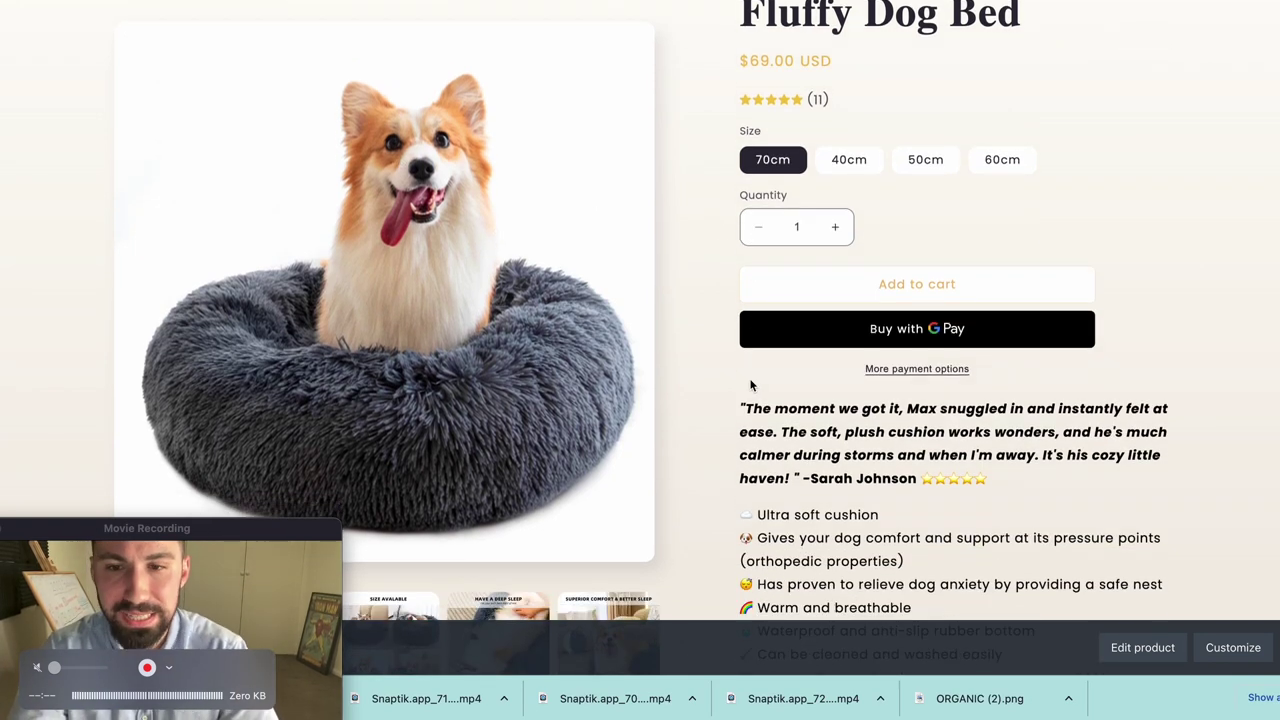
scroll(751, 385, down, 3)
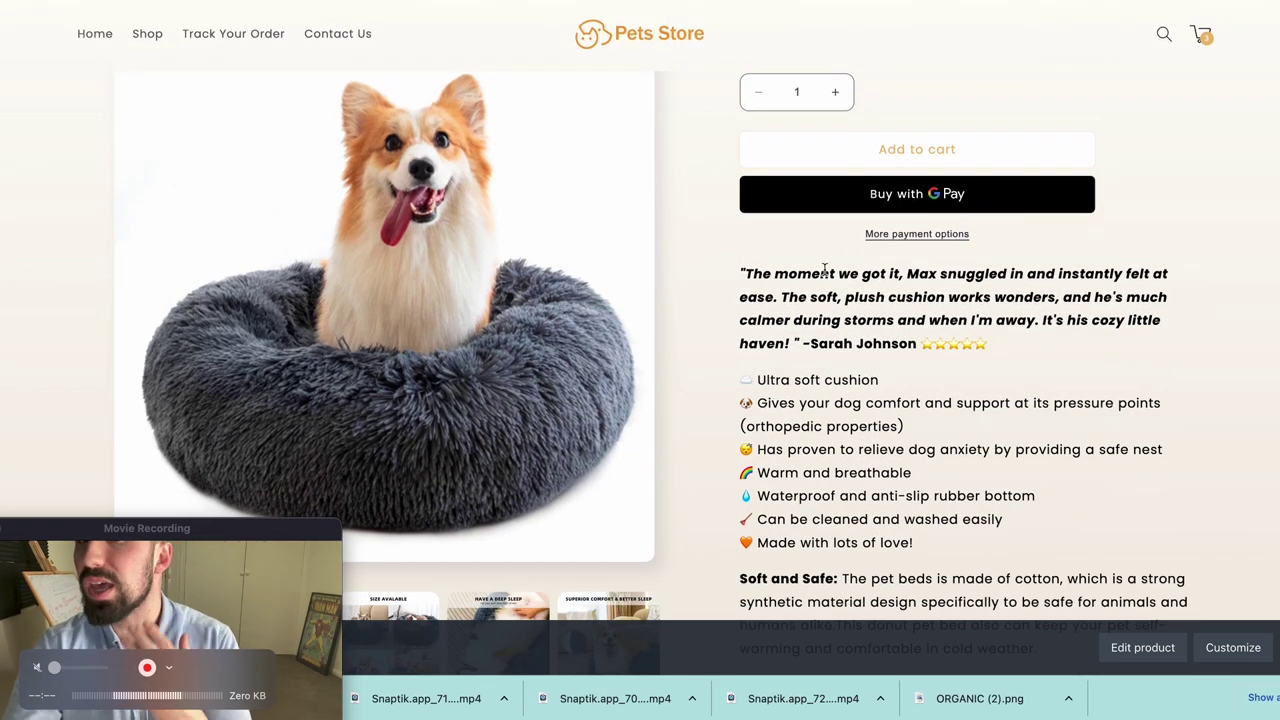
drag(741, 273, 1154, 373)
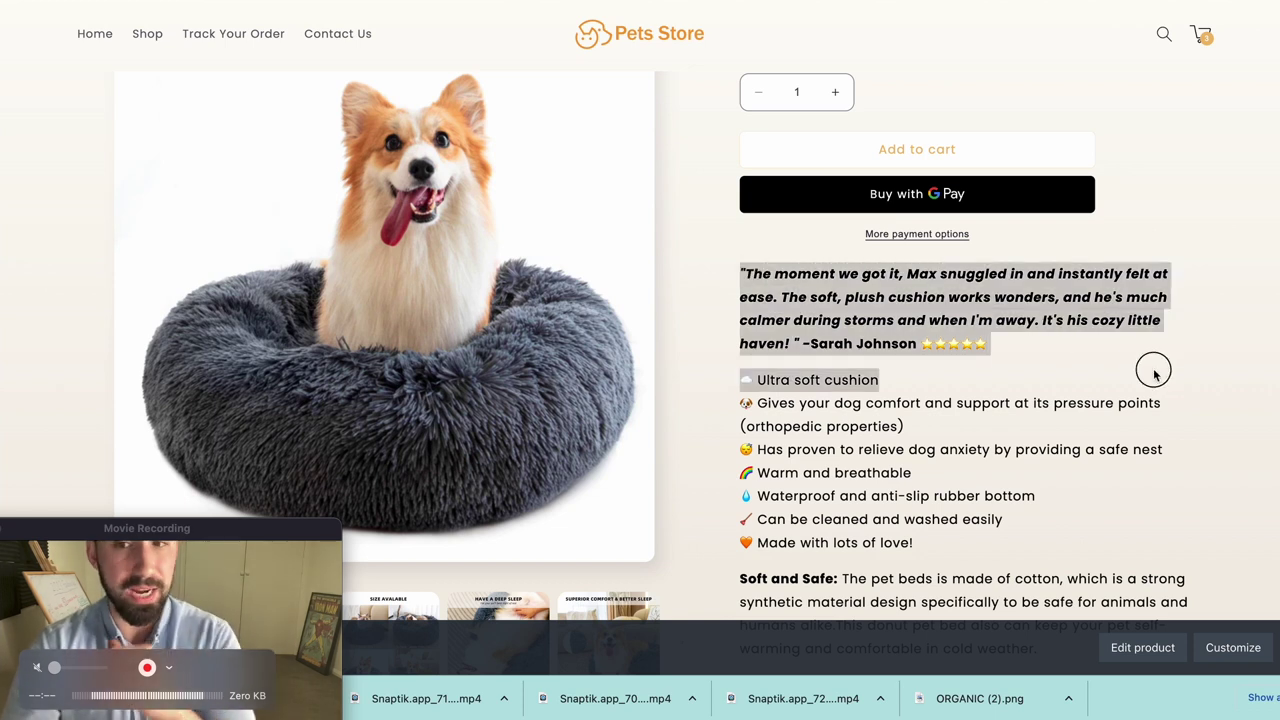
drag(1020, 362, 738, 266)
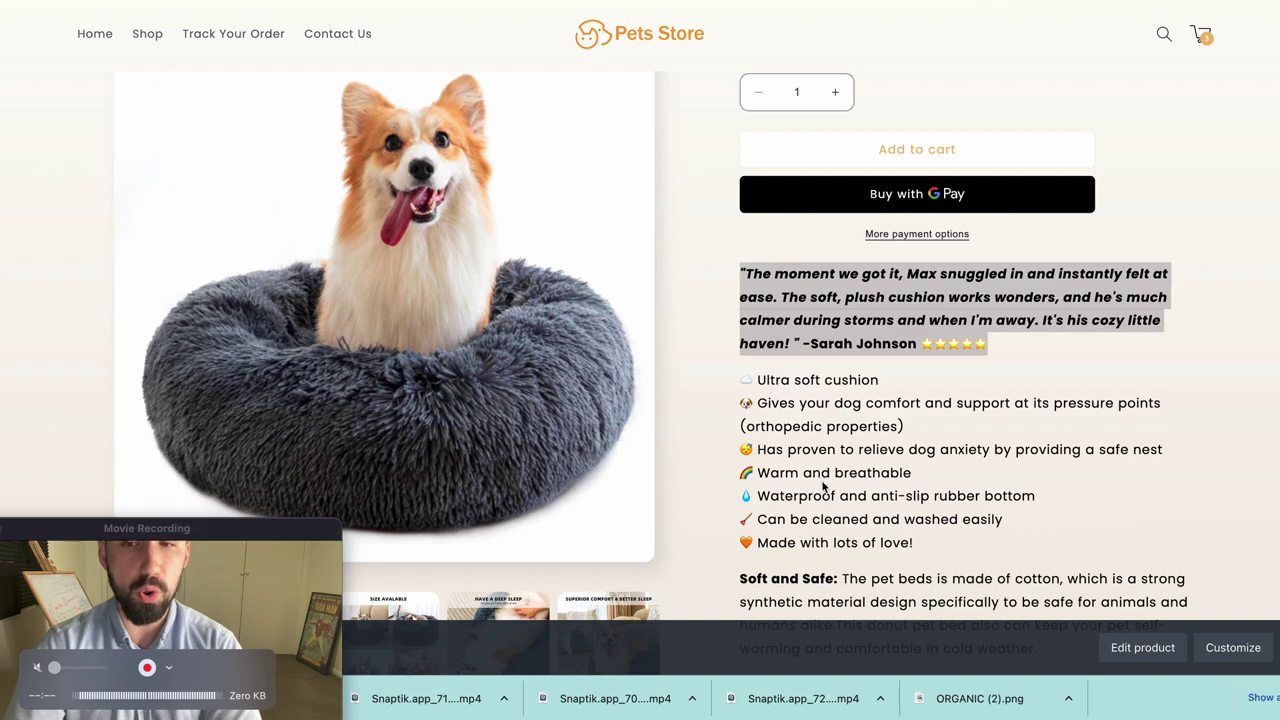
- Examine the customer reviews and photos of the dog bed on the product page
scroll(823, 487, up, 5)
click(829, 184)
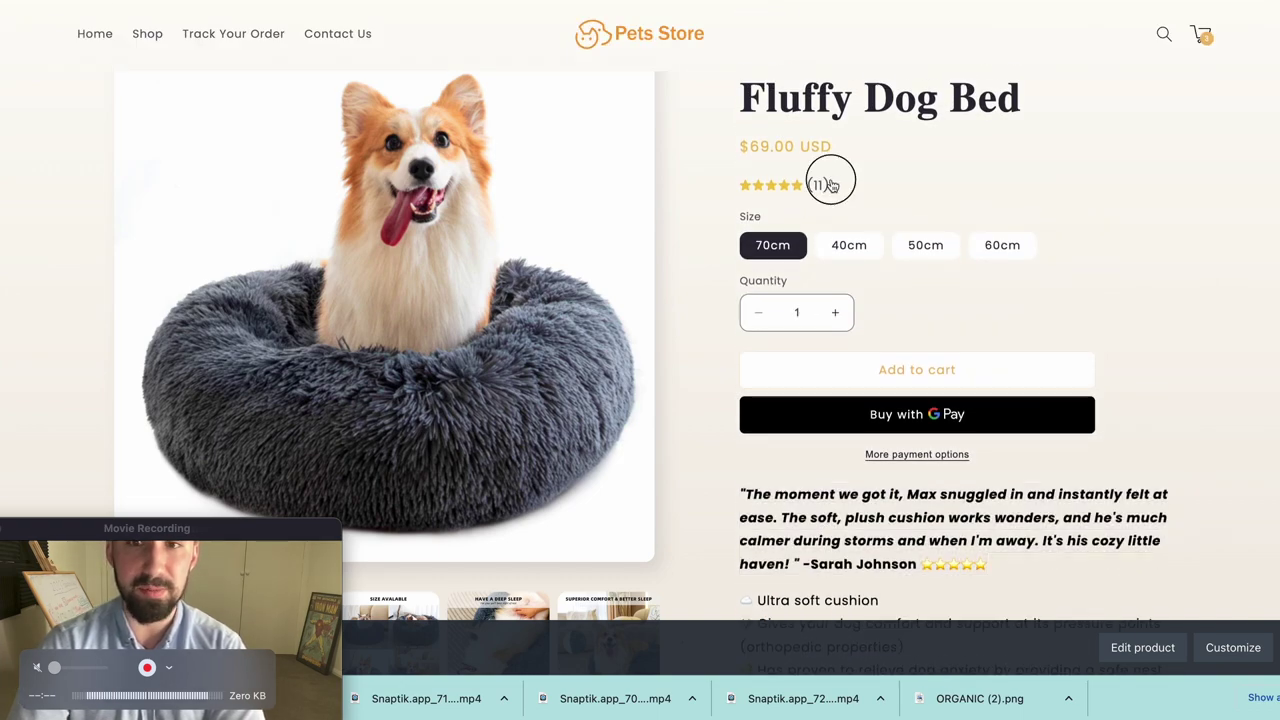
scroll(917, 308, up, 15)
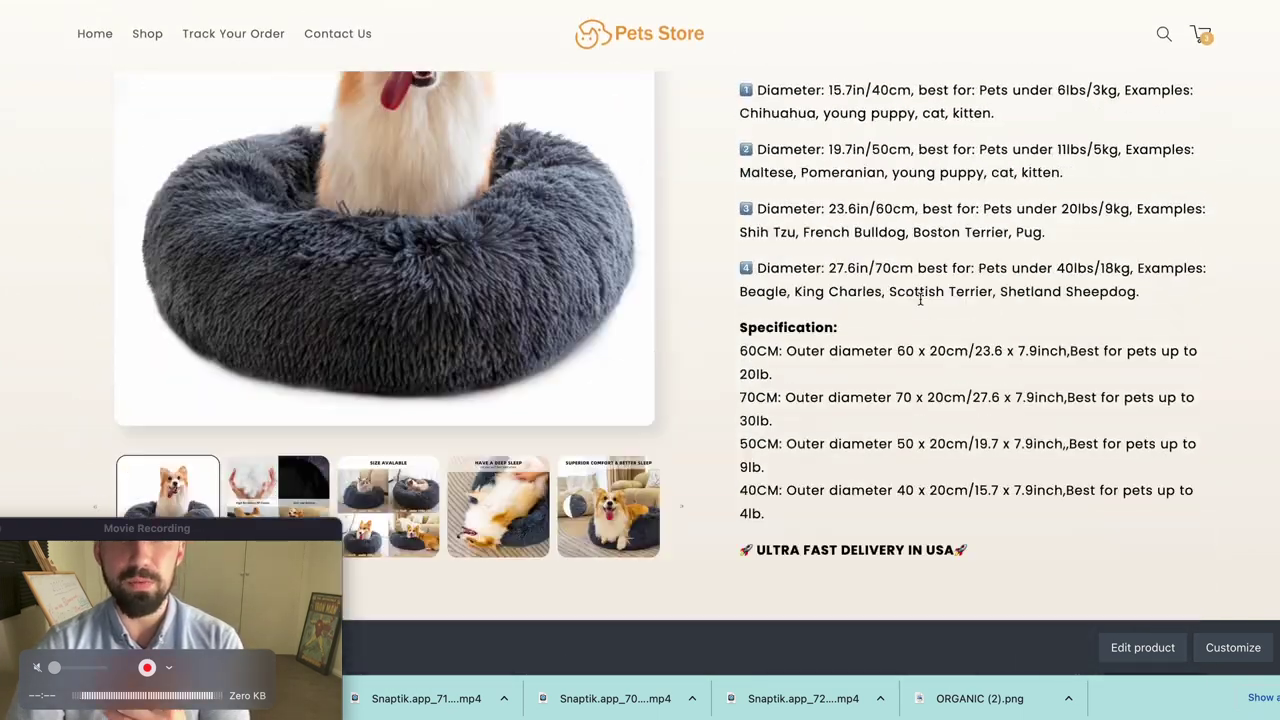
scroll(917, 308, up, 4)
scroll(905, 285, down, 20)
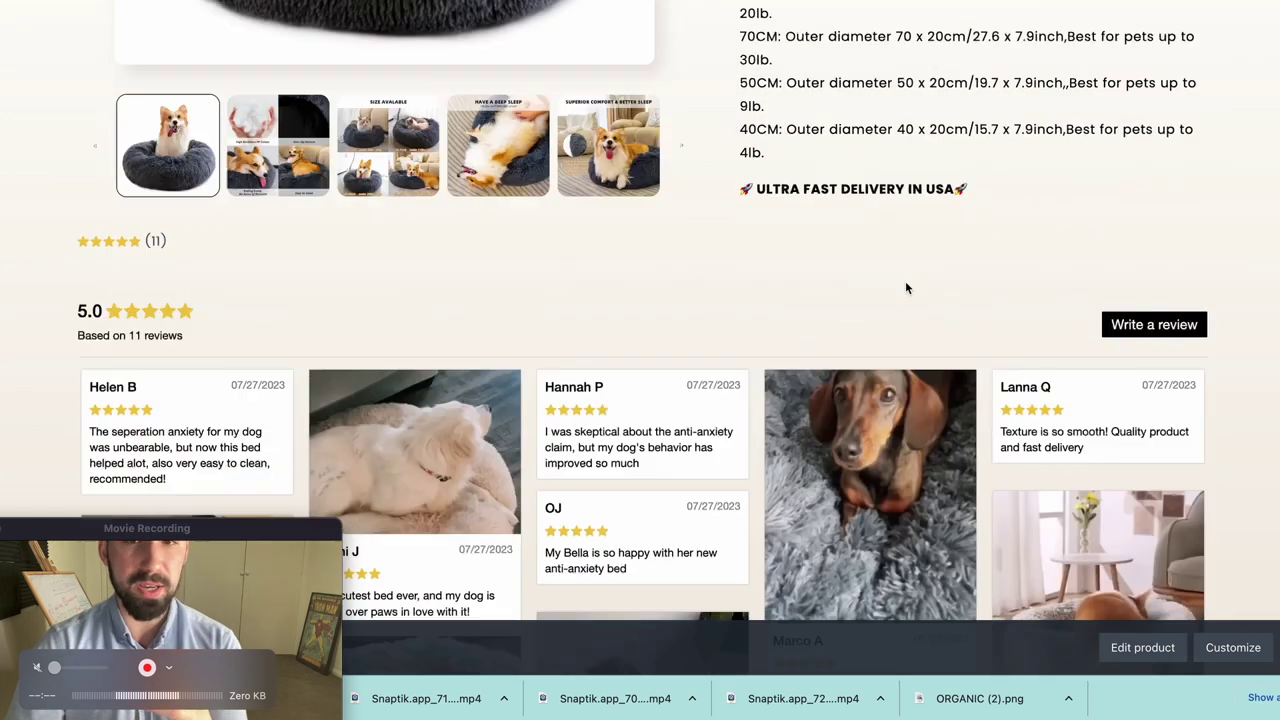
scroll(905, 288, up, 2)
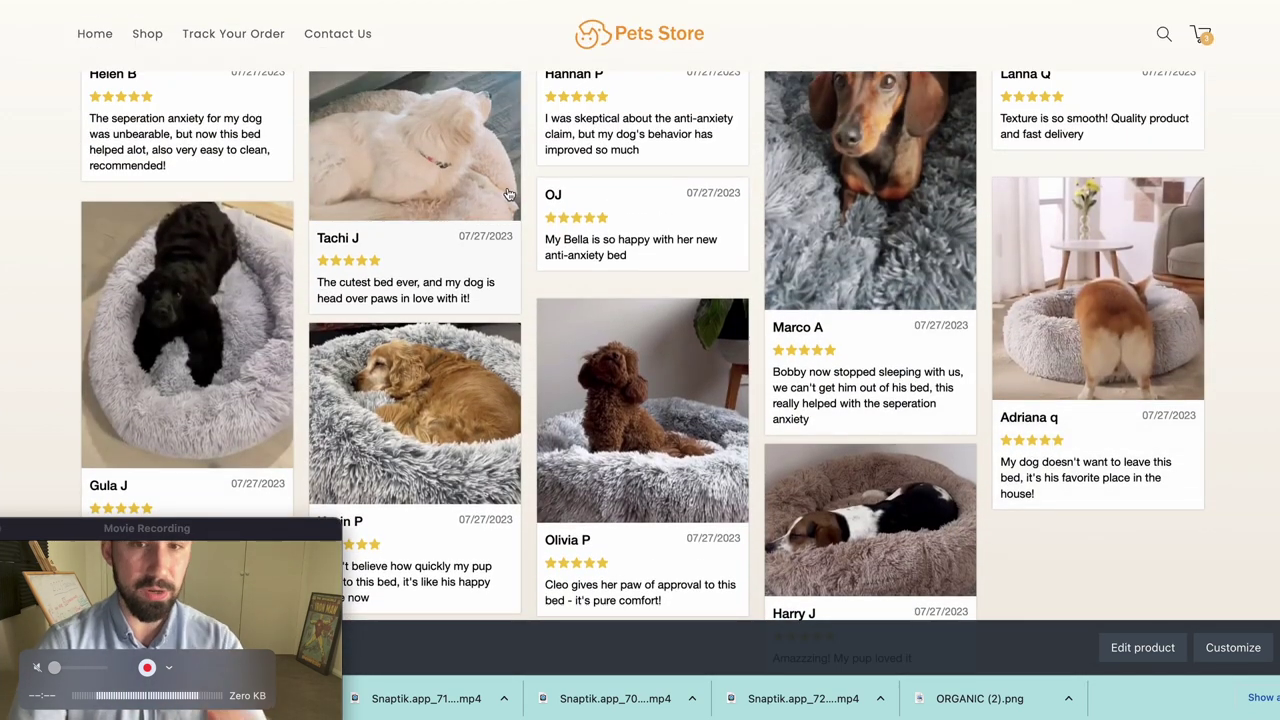
scroll(499, 192, up, 1)
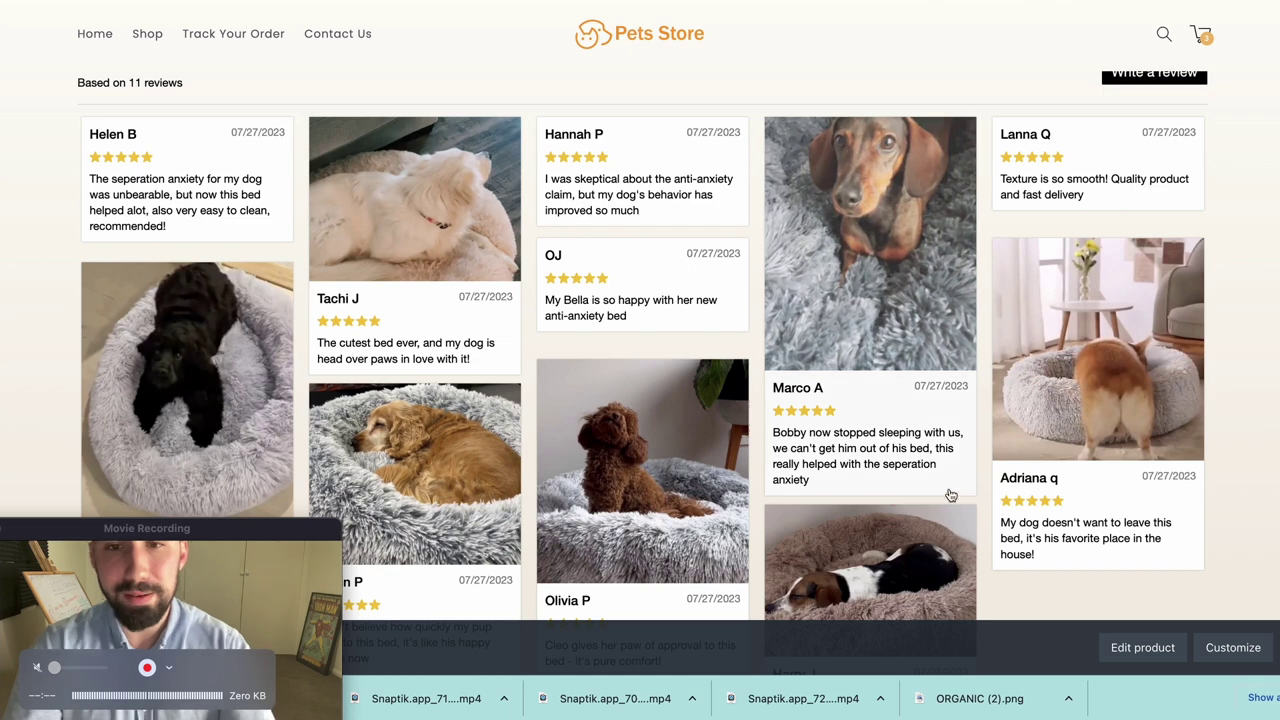
scroll(900, 470, down, 5)
scroll(853, 453, up, 9)
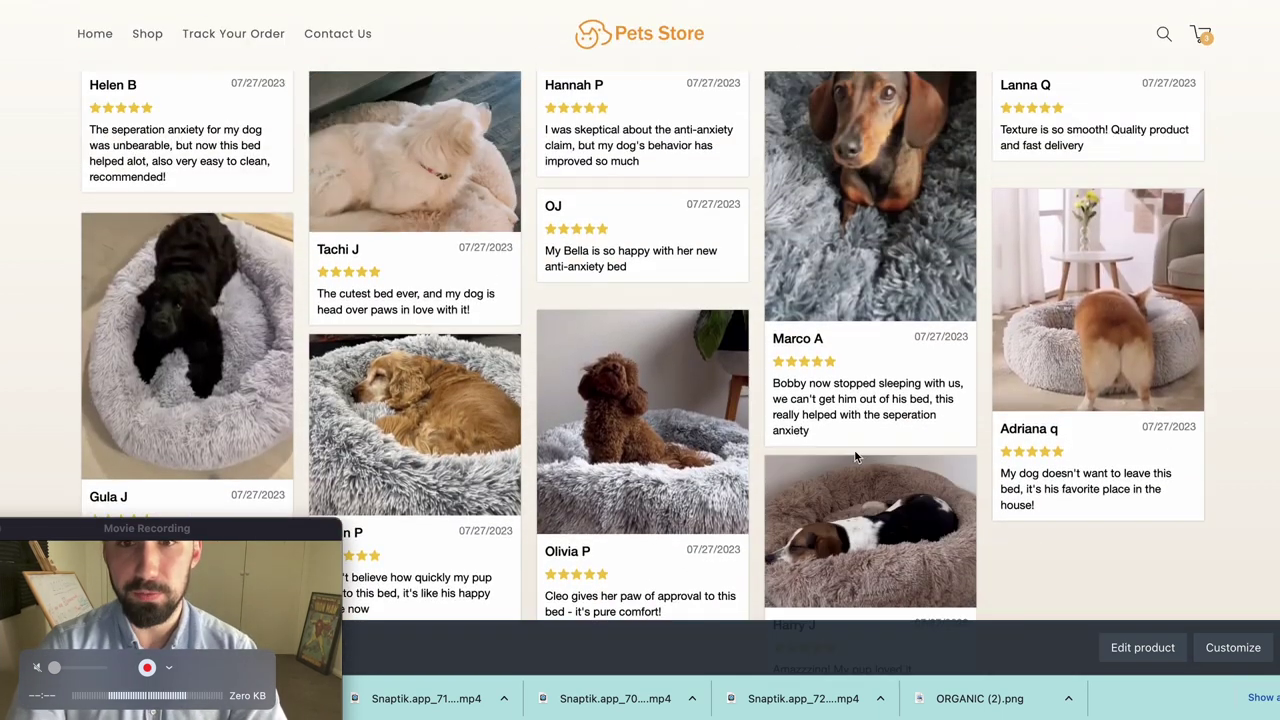
- Read through the dog bed's feature list, benefit paragraphs and size details in the product description
scroll(850, 452, up, 10)
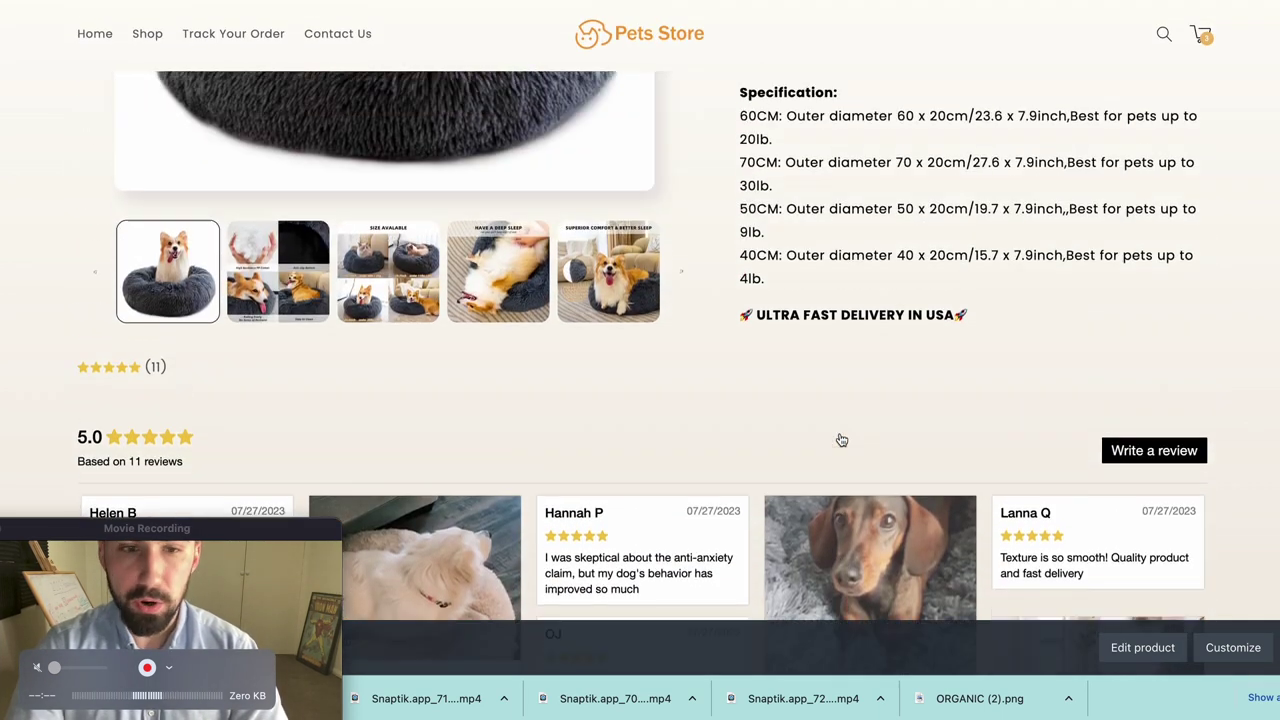
scroll(842, 428, down, 15)
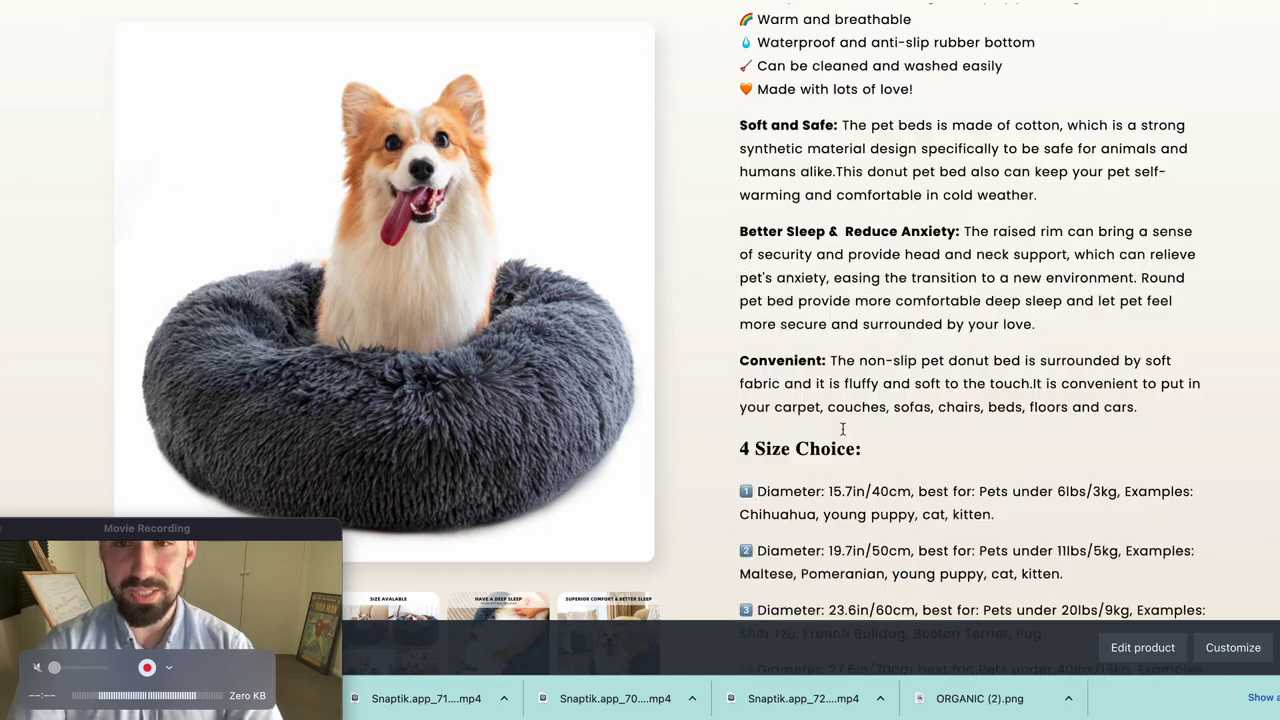
scroll(842, 434, up, 10)
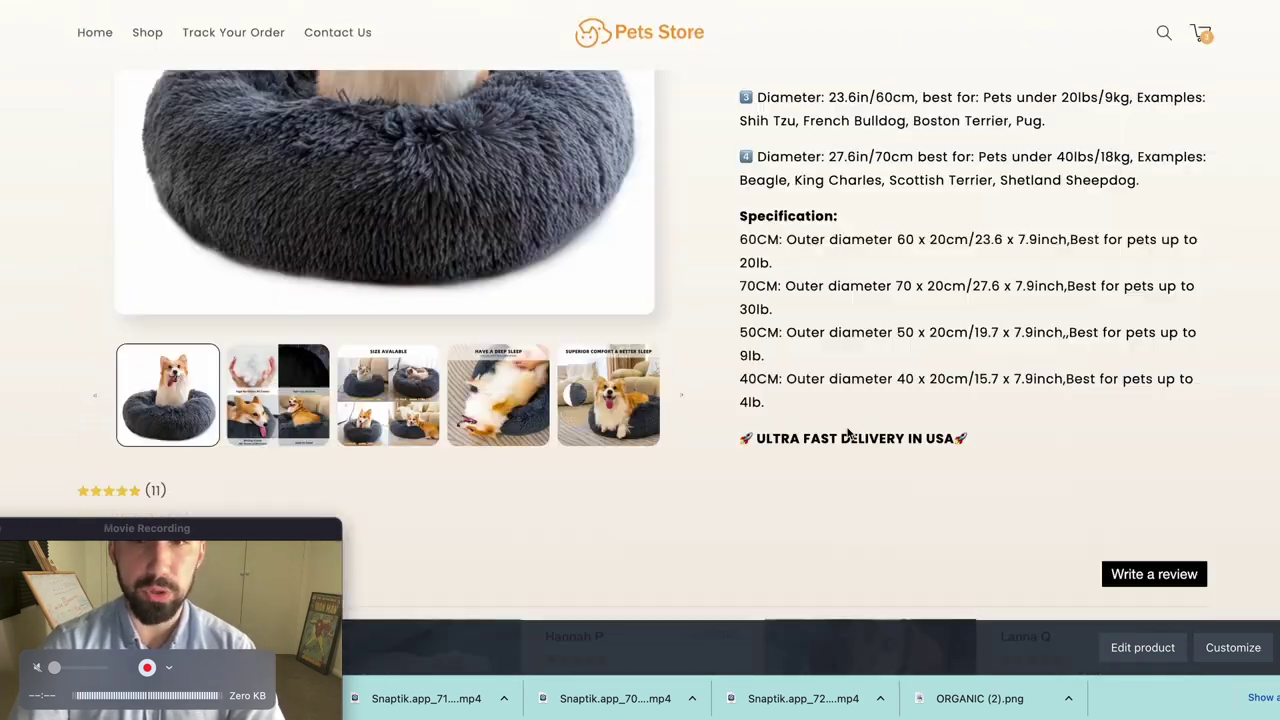
drag(1111, 475, 739, 384)
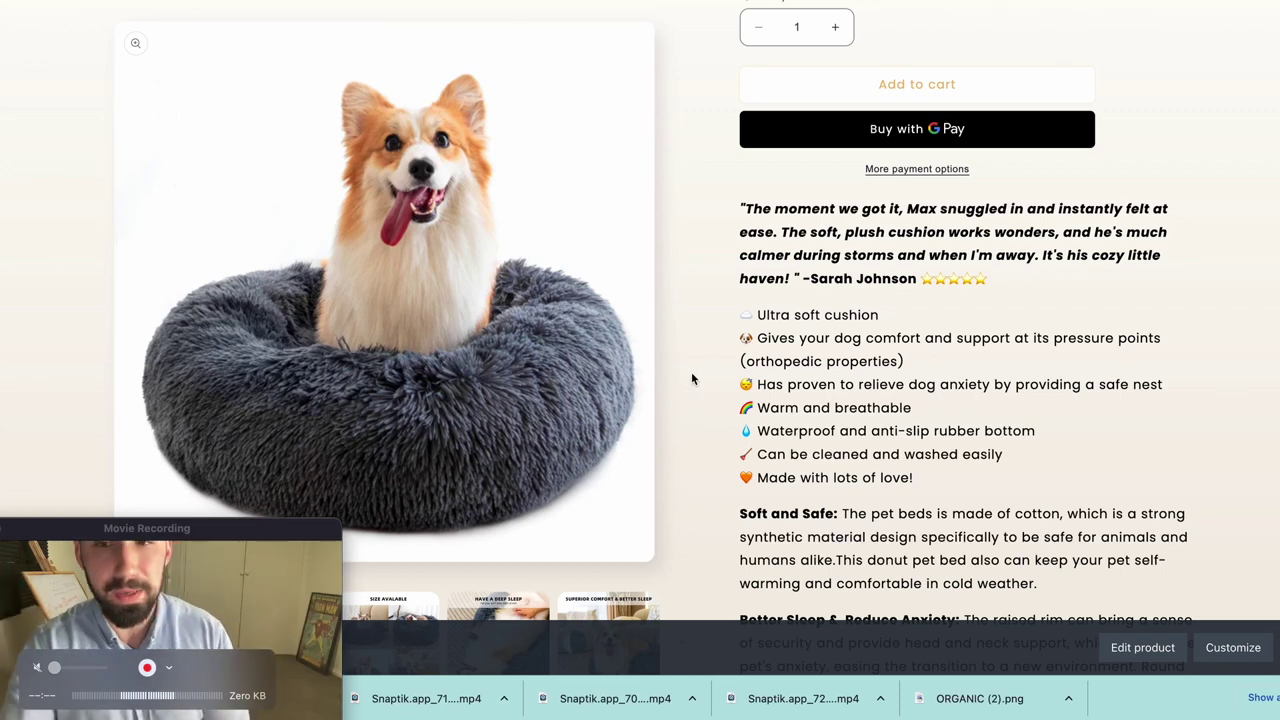
scroll(768, 379, down, 1)
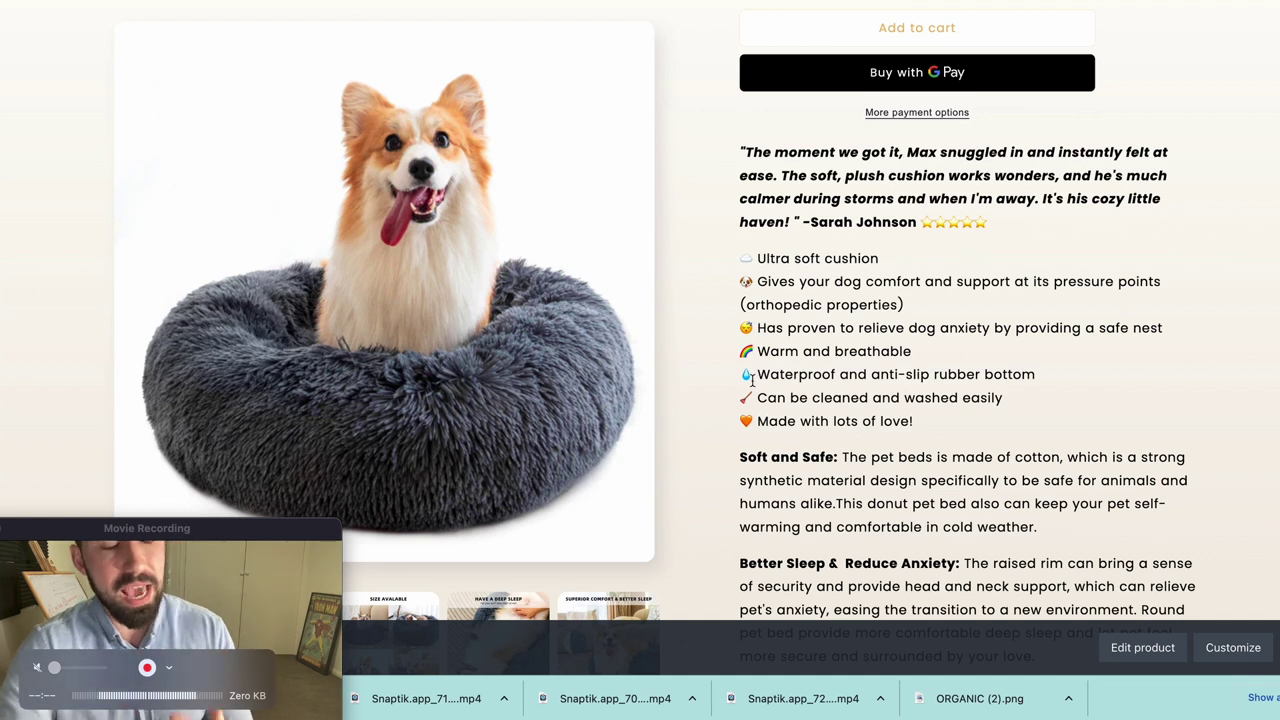
scroll(826, 436, down, 4)
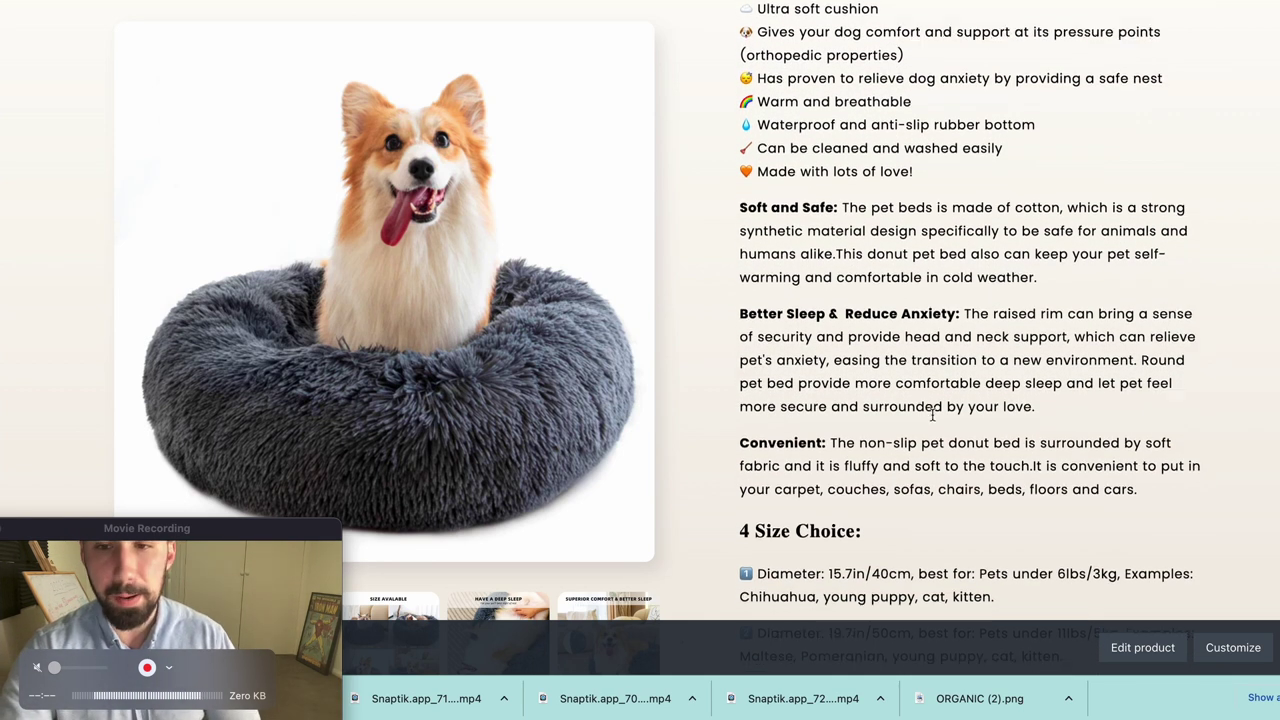
scroll(881, 409, down, 1)
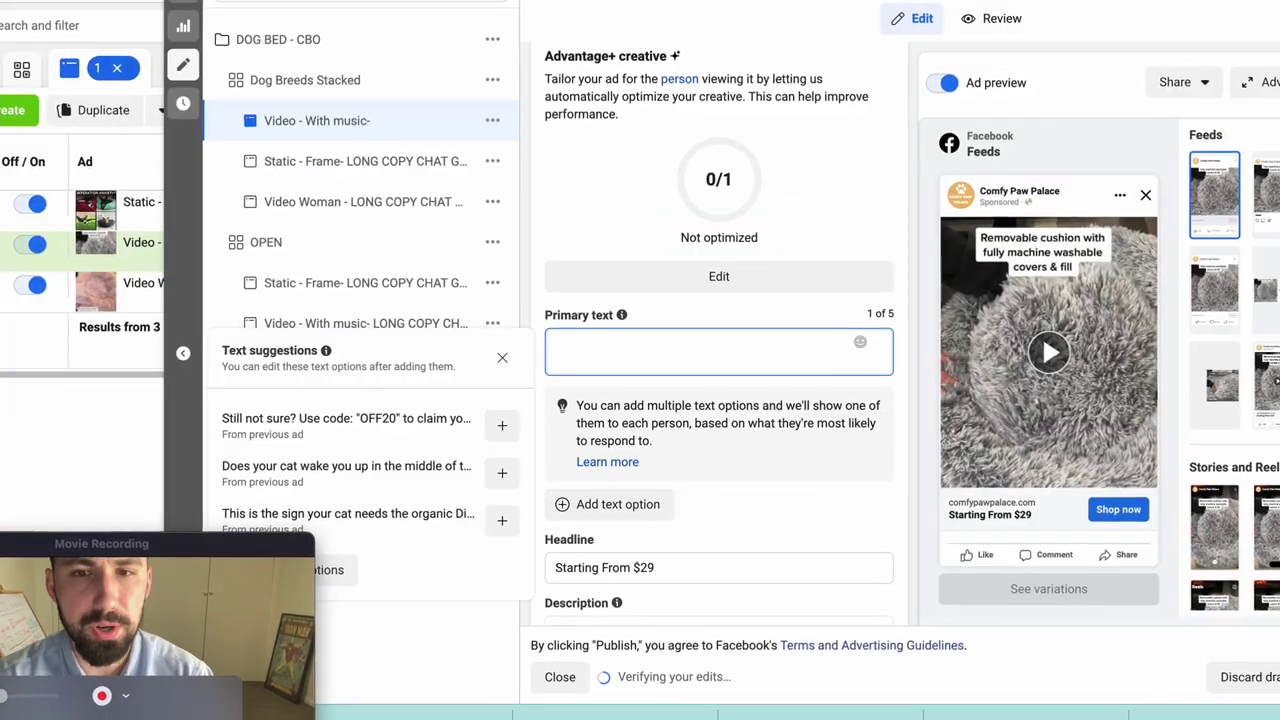
- Return to the video ad's editor in Ads Manager and clear the headline
scroll(765, 395, down, 3)
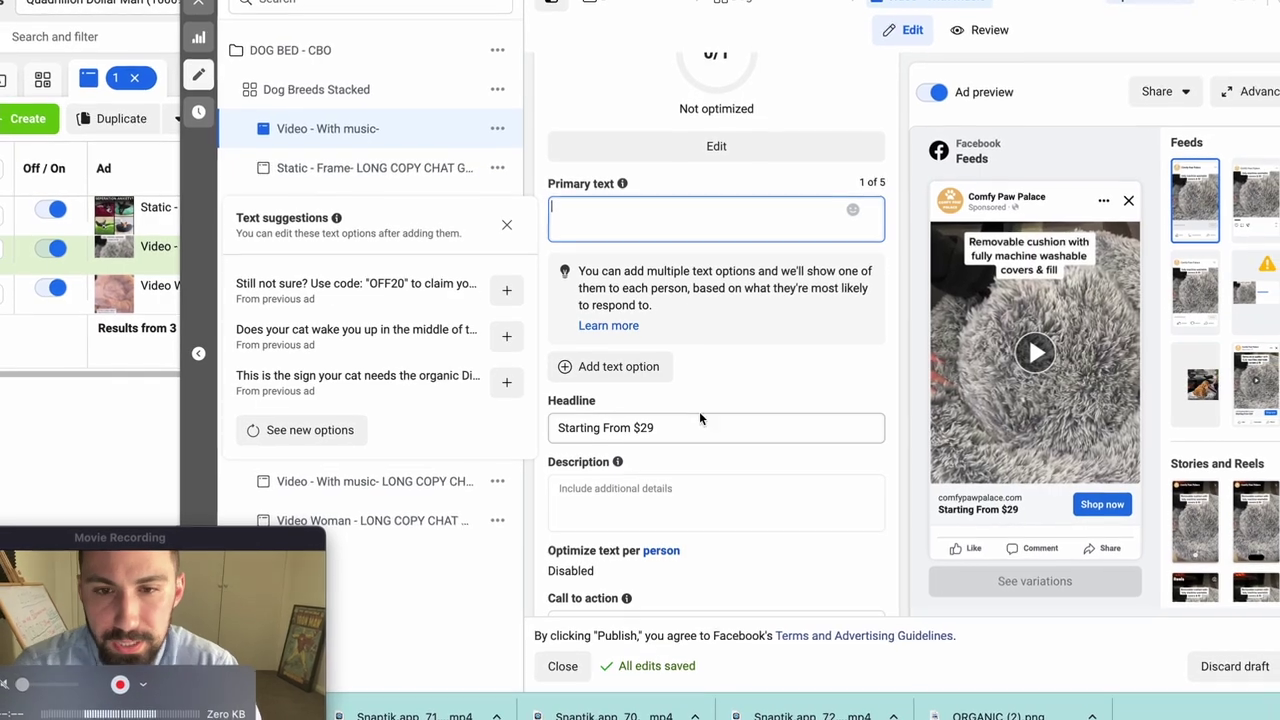
triple_click(682, 426)
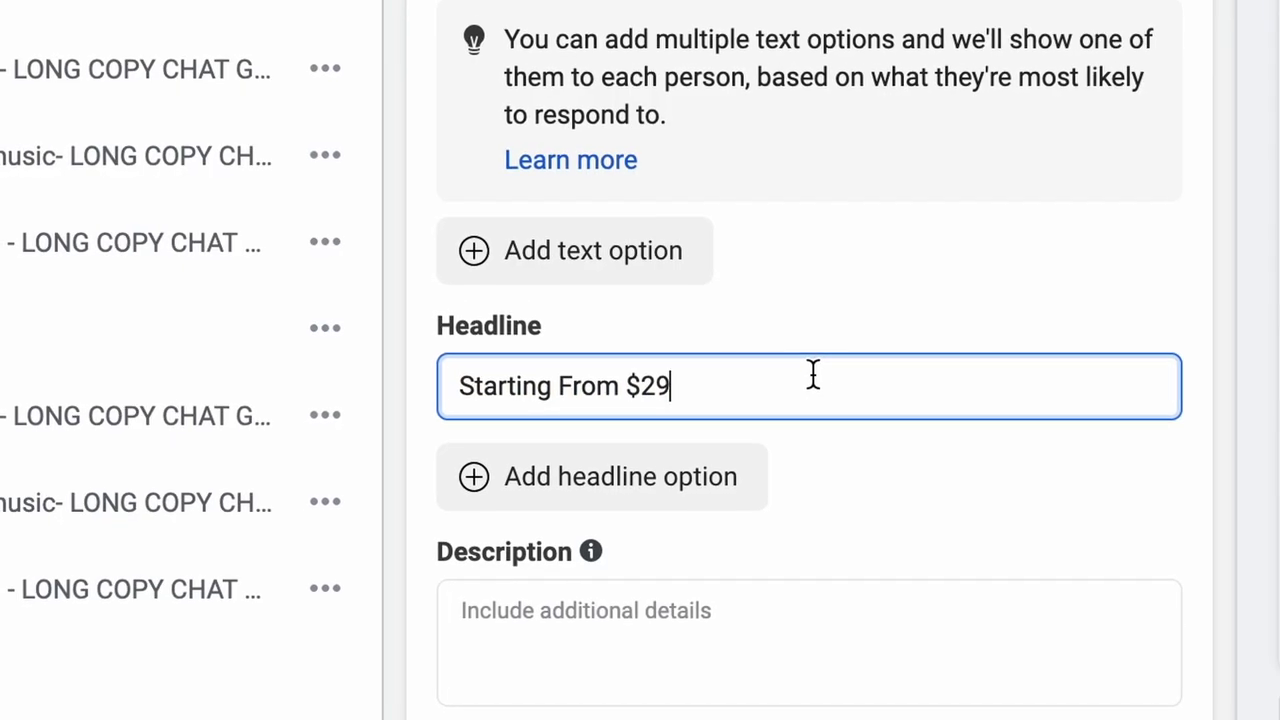
drag(571, 395, 519, 389)
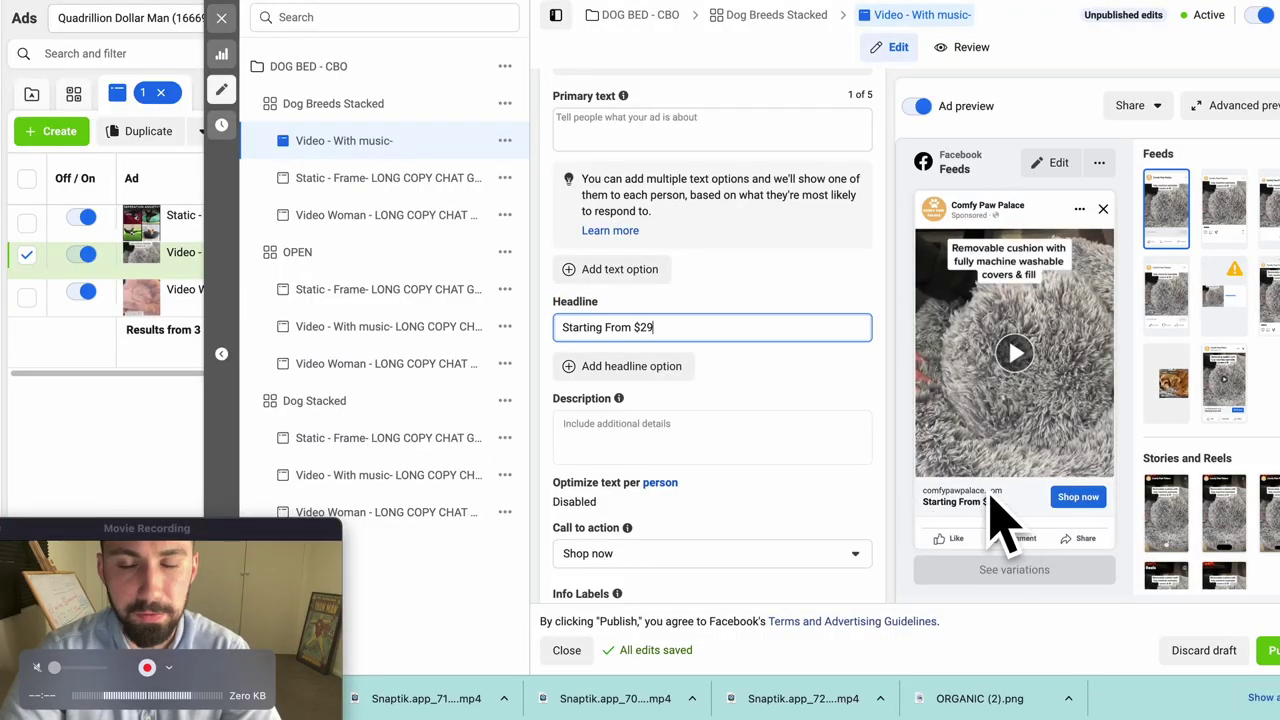
- Enter "Dog Owners Attention 🐶🚨" as the opening line of the ad's primary text
click(688, 236)
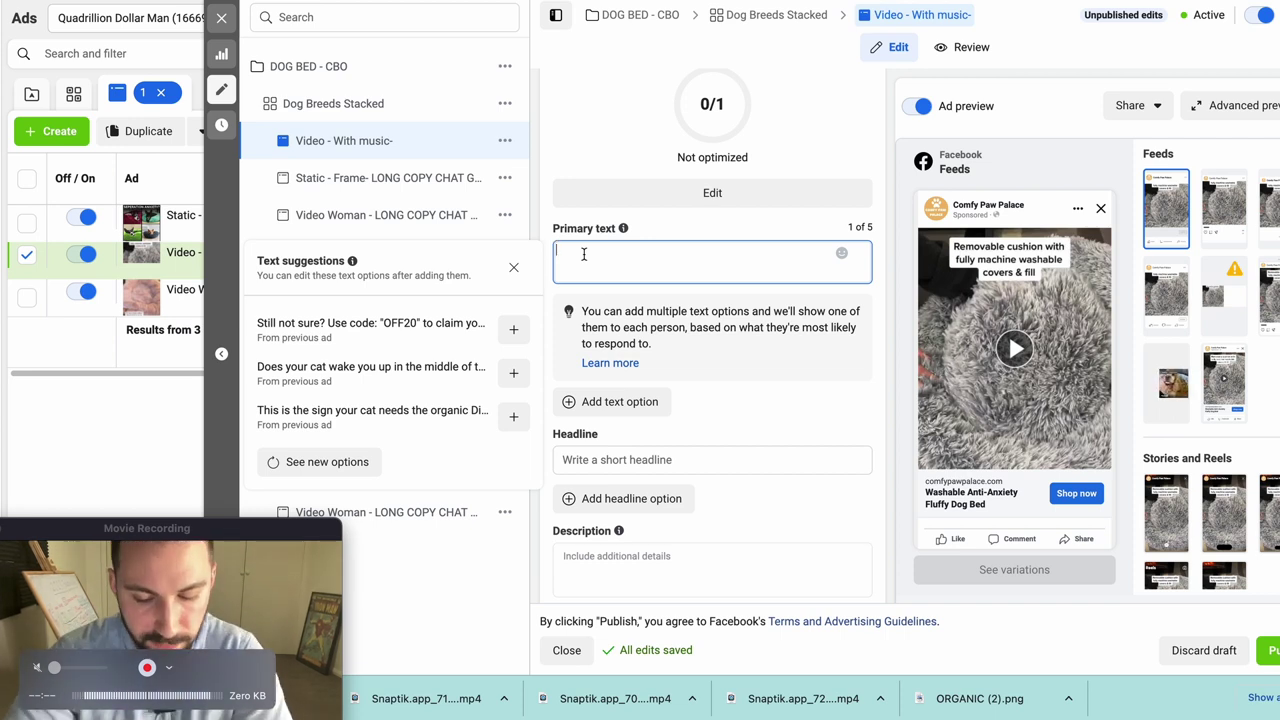
text(Dog Owners Attention 🐶🚨)
triple_click(603, 240)
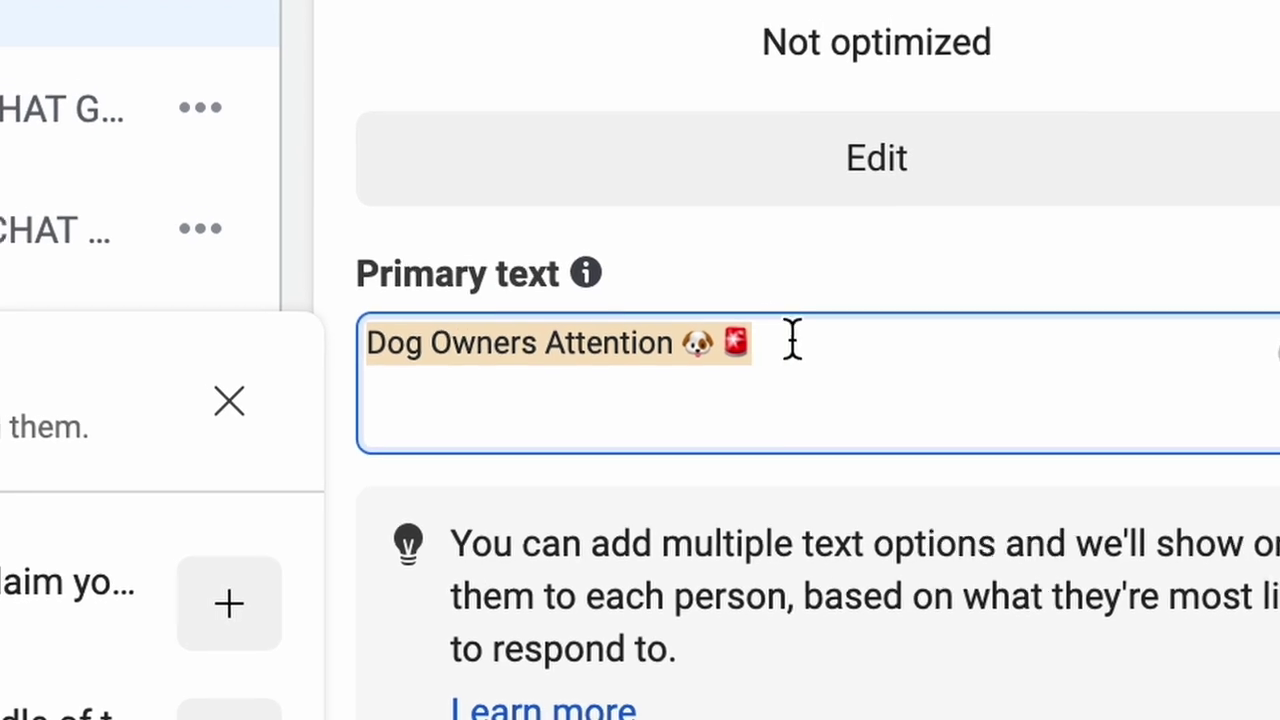
click(792, 341)
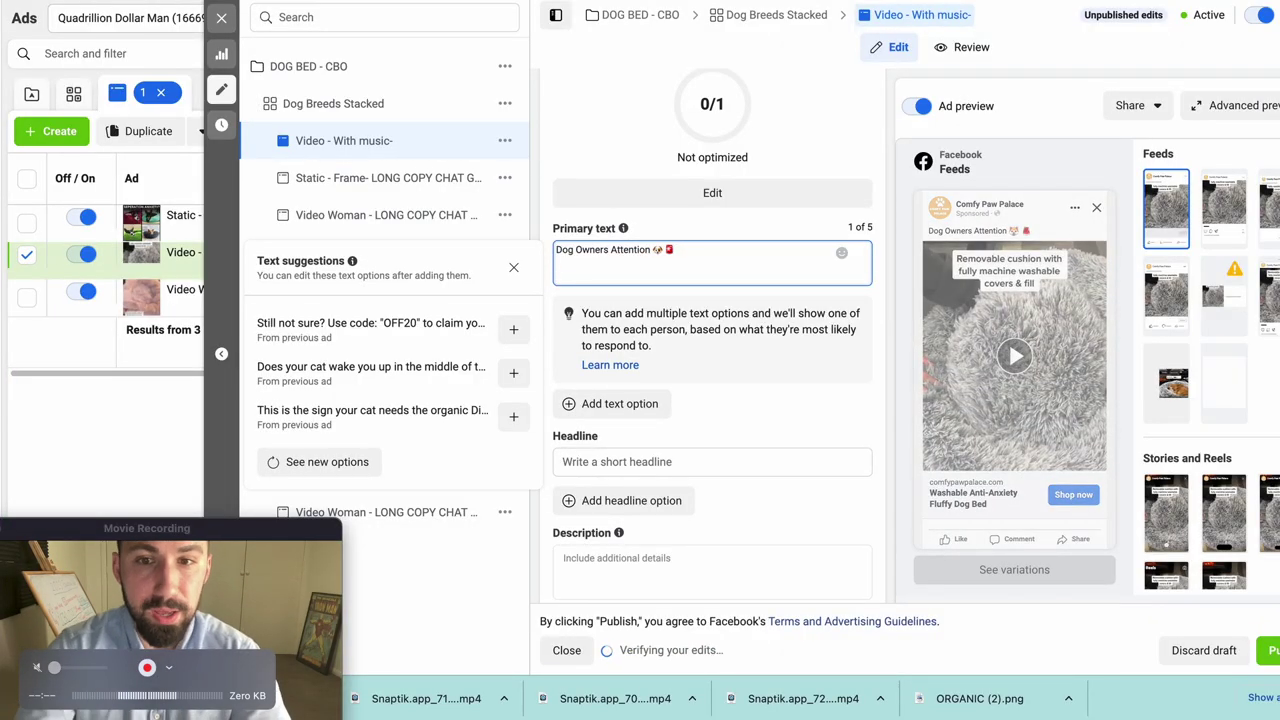
- Add a paragraph saying 85% of dog owners are not aware of their dogs' separation anxiety, naming barking and damaged furniture as signs
text(Do you know 85% of the dog owners are not aware their dogs have seperation anxiety? If your dog is barking when you leave the house and damaging your furniture, chances are your dog has suffers from it!)
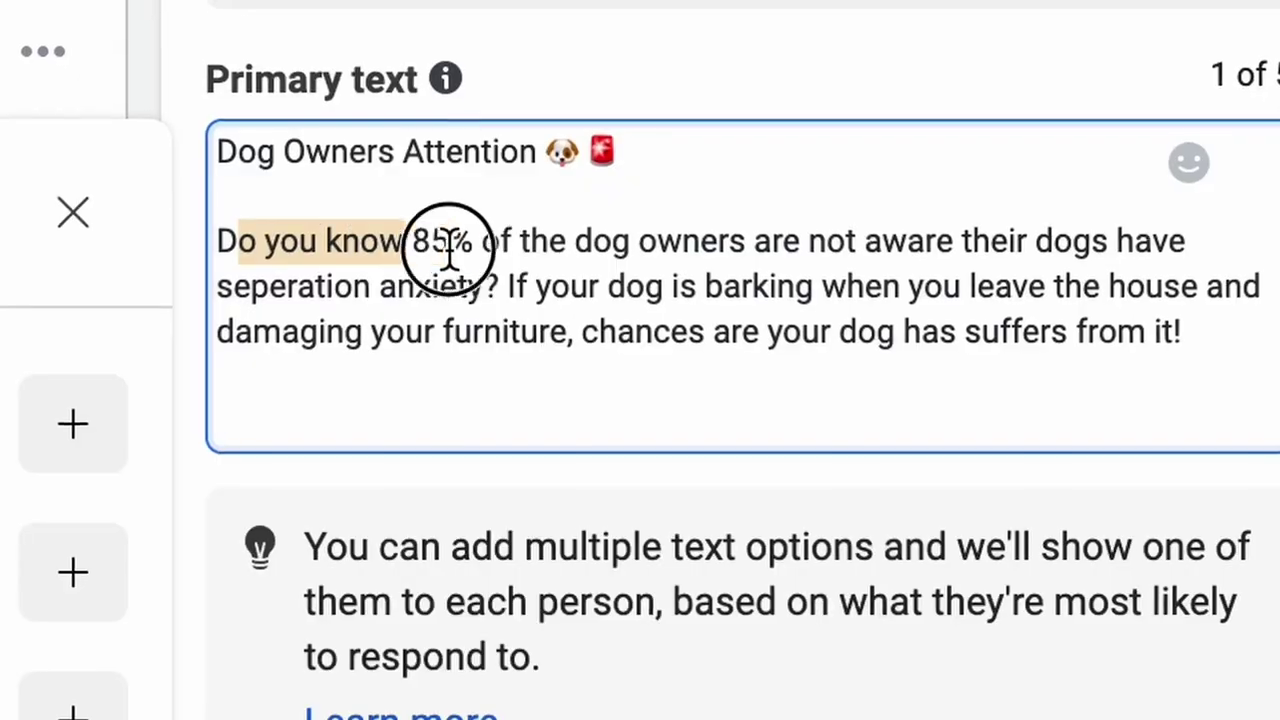
drag(443, 243, 1030, 240)
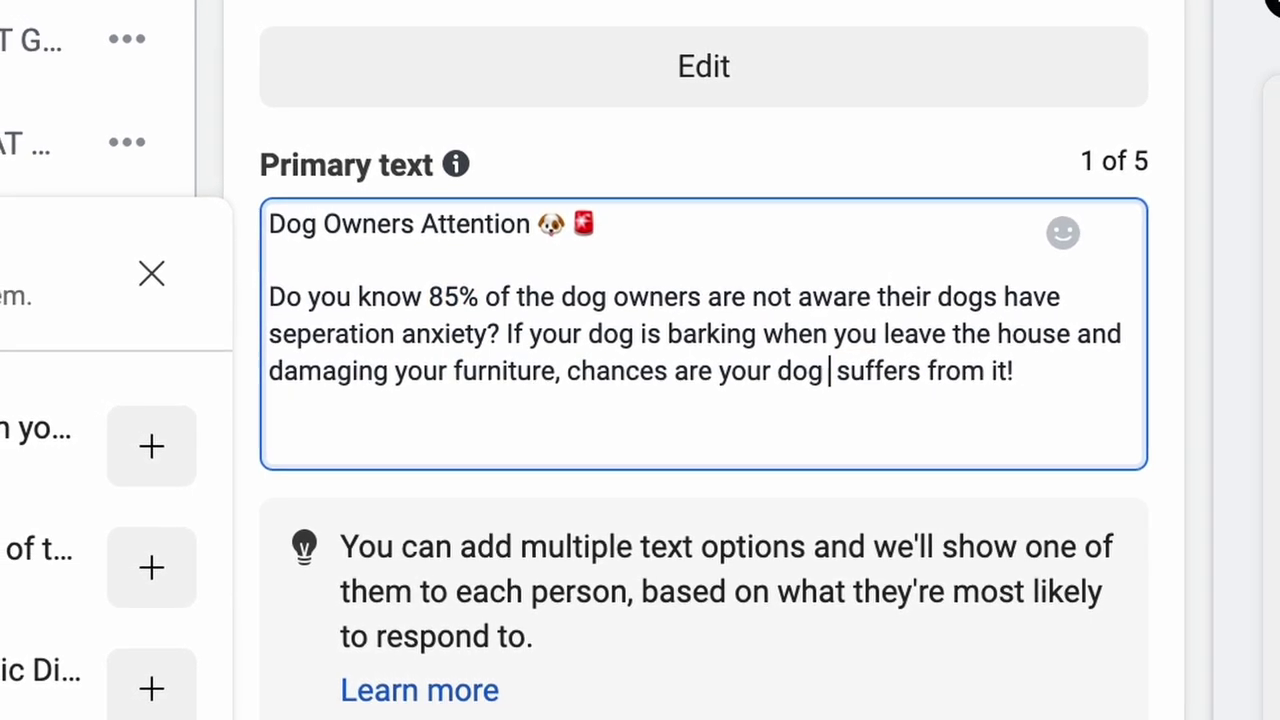
key(BackSpace)
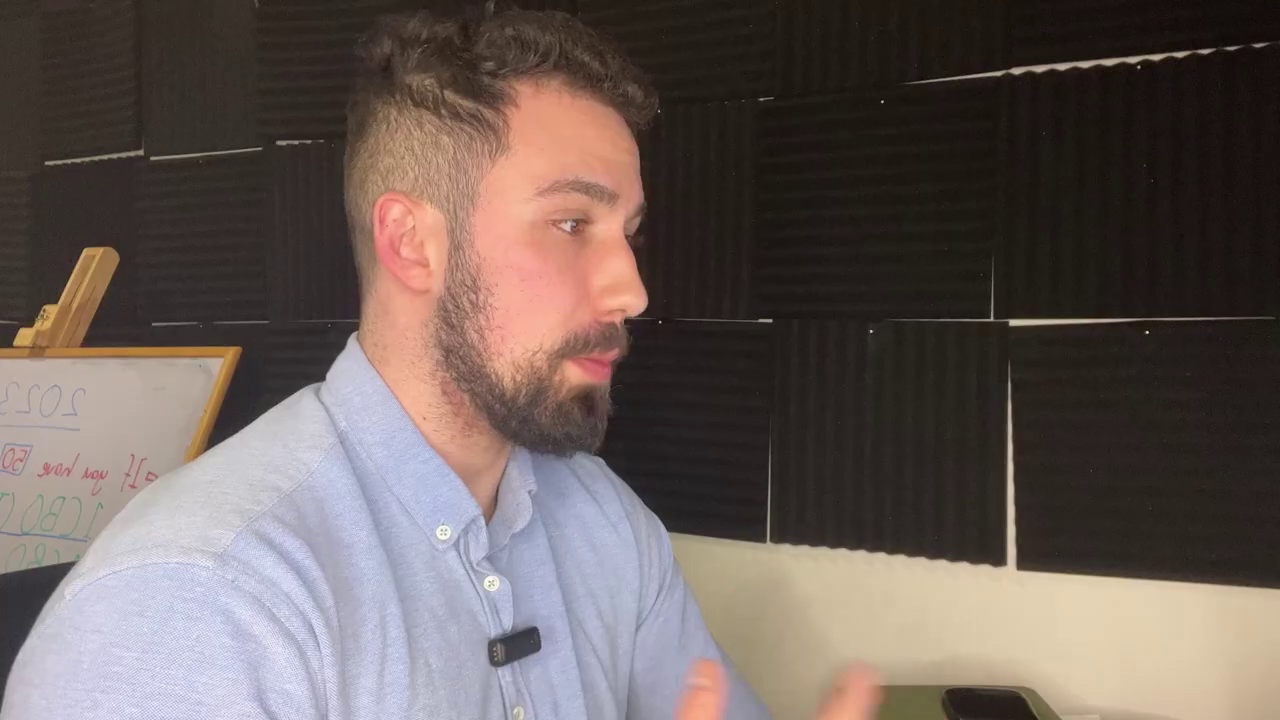
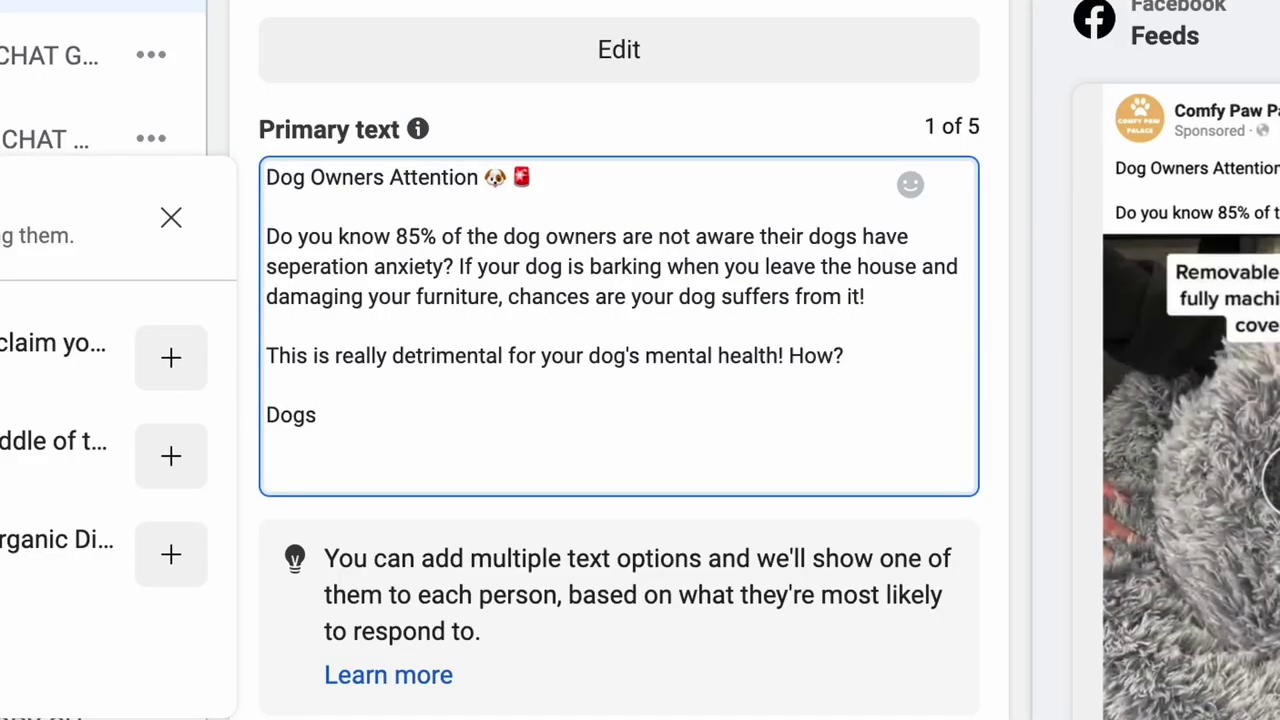
- Write that dogs are the most emotional animals and attach to their owners strongly, ending the sentence with a 🔗 emoji
text(are the most emoit)
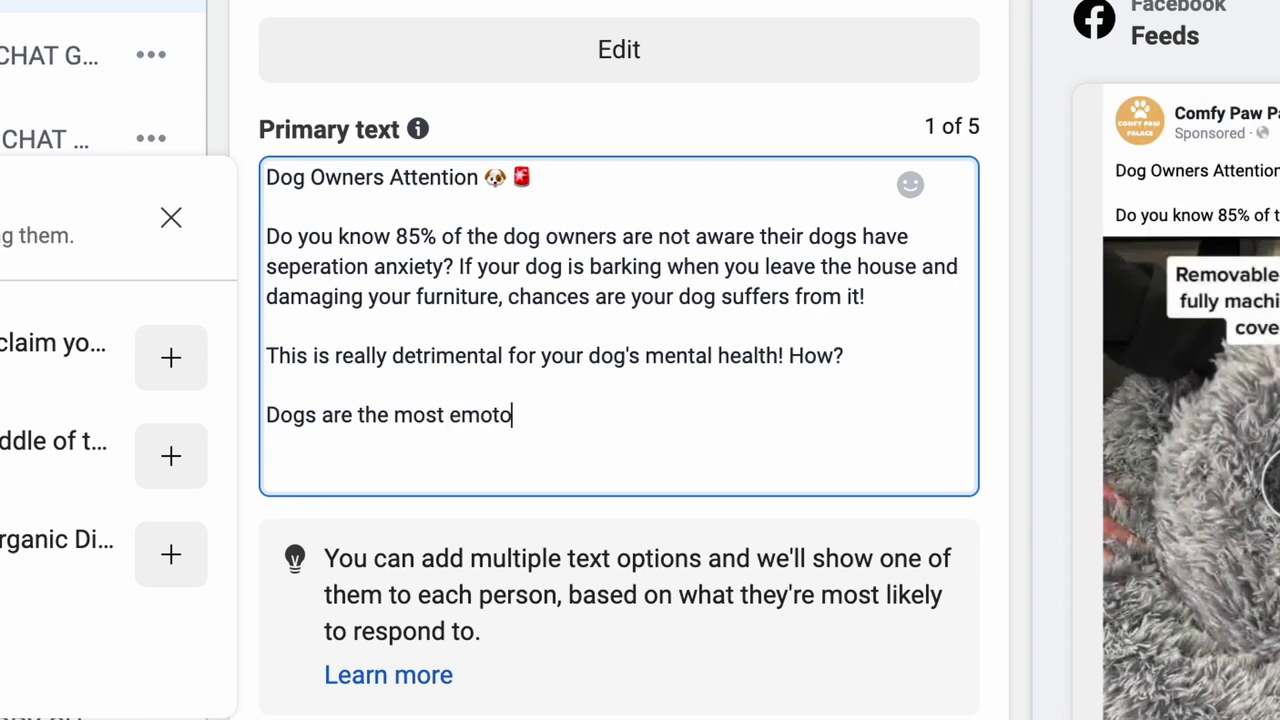
key(BackSpace)
text(ional animals)
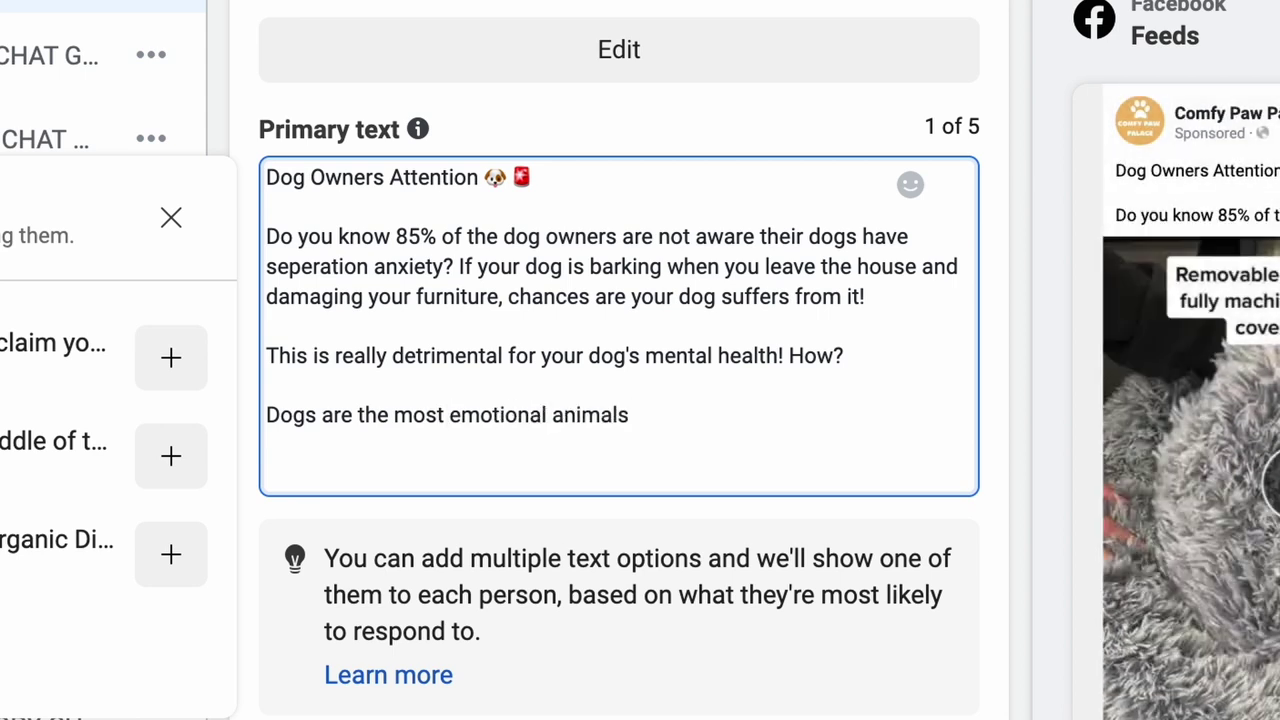
text(, and they attach to th)
key(BackSpace)
text(o their owners strongly 🔗 E)
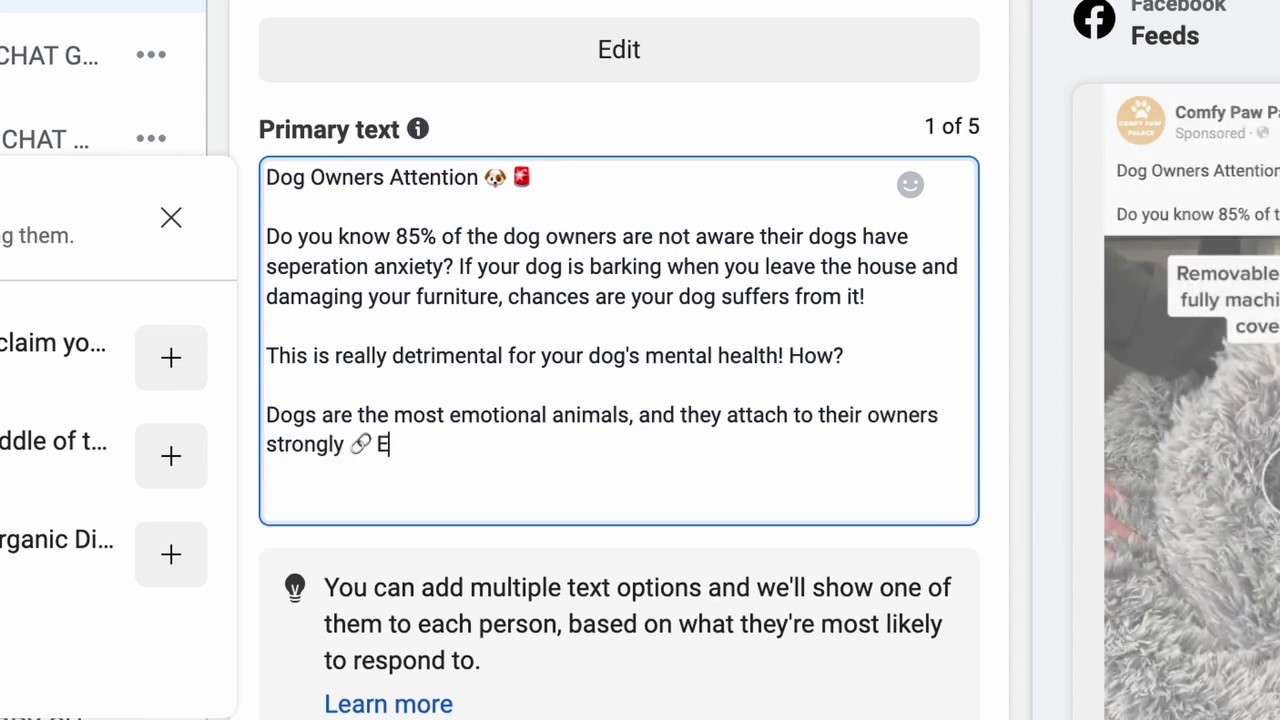
- Continue the paragraph by saying that dogs often cry and feel extreme anxiousness when you leave home, closing with "Hear me out.."
text(ven )
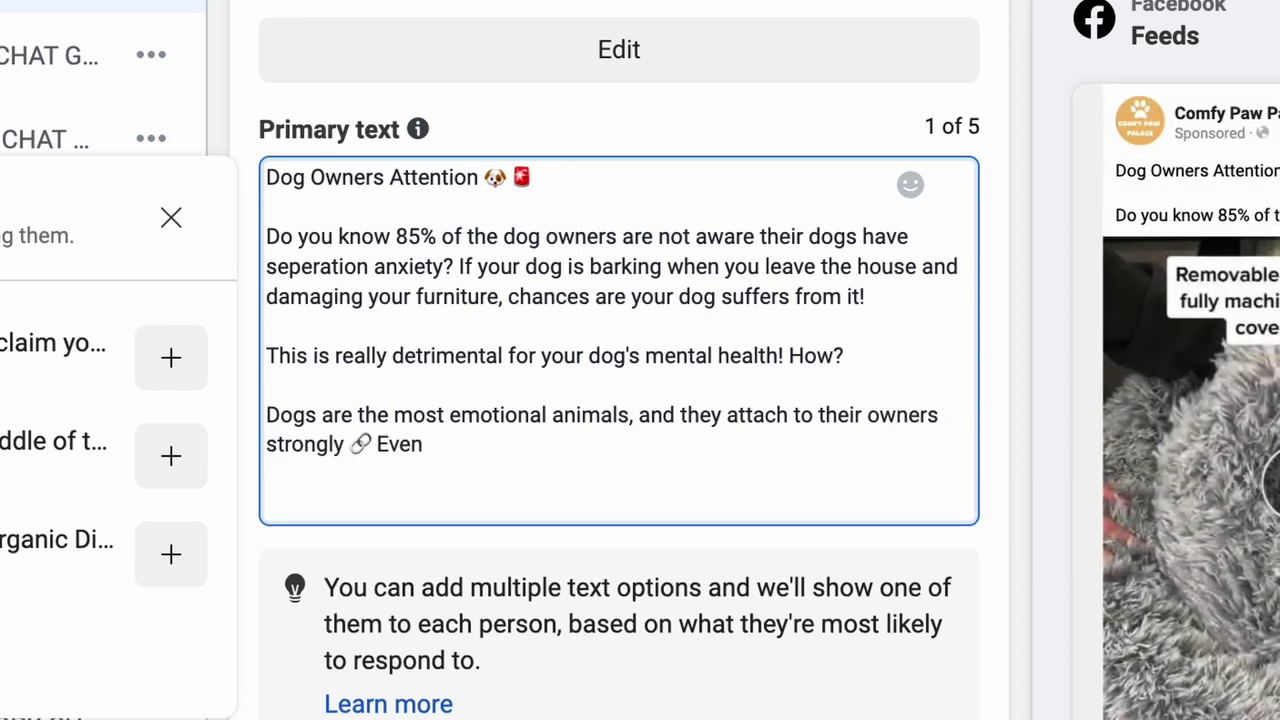
text(tough this may sound cute, when you leave home, they often times cry and feel extreme anxious)
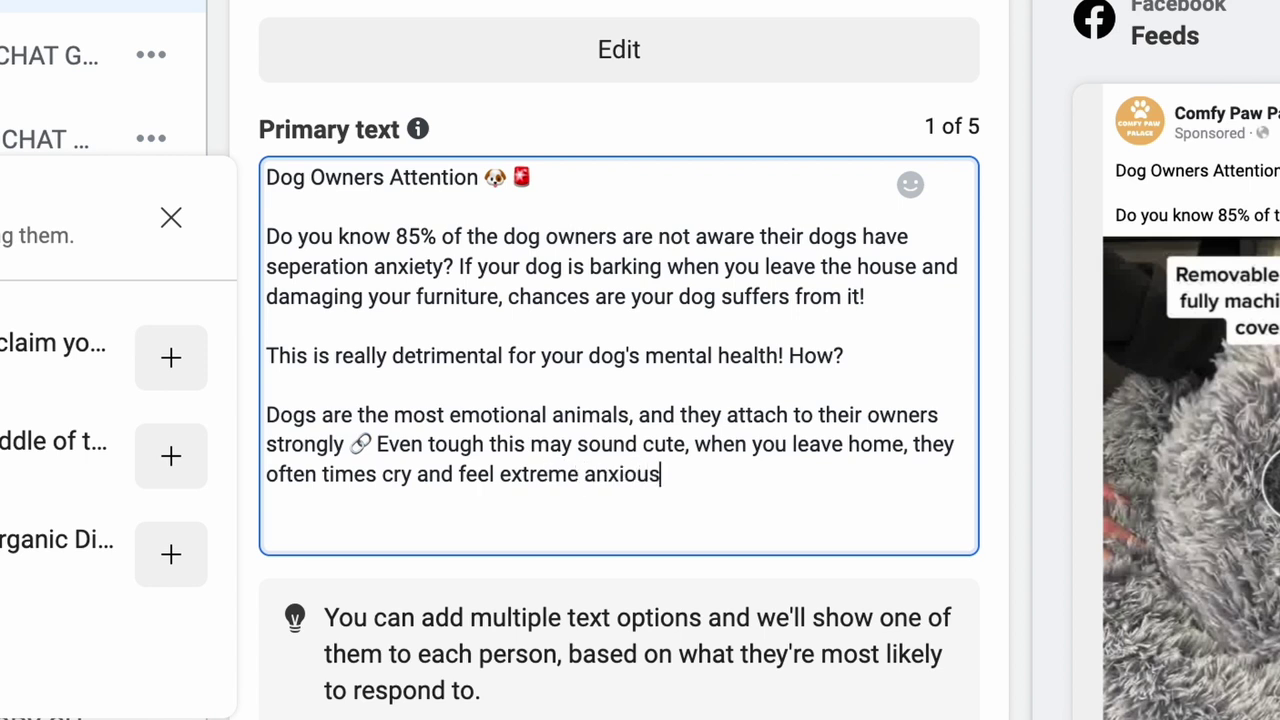
text(ness. Hear me out)
key(Return)
key(Return)
- Add the line "This can take years from your best friends' life." below the emotional animals paragraph
text(This i.)
drag(871, 480, 755, 470)
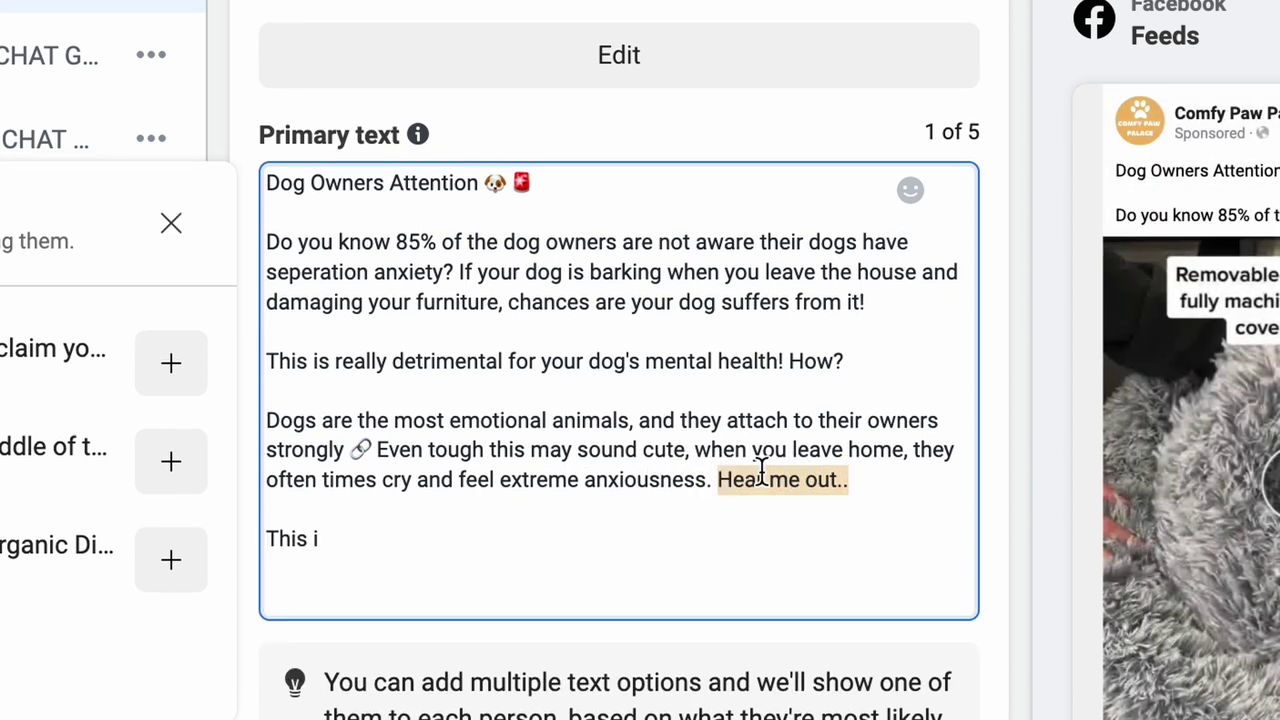
drag(875, 478, 751, 480)
click(473, 527)
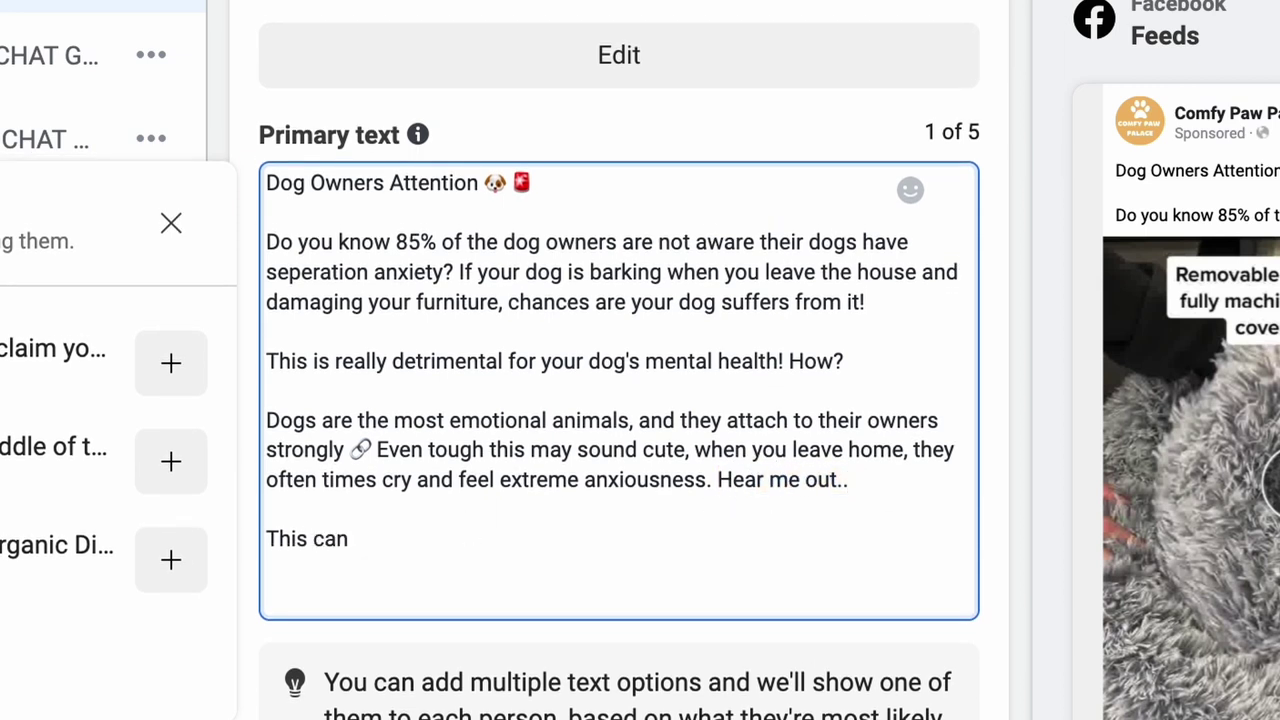
text(take years from your best)
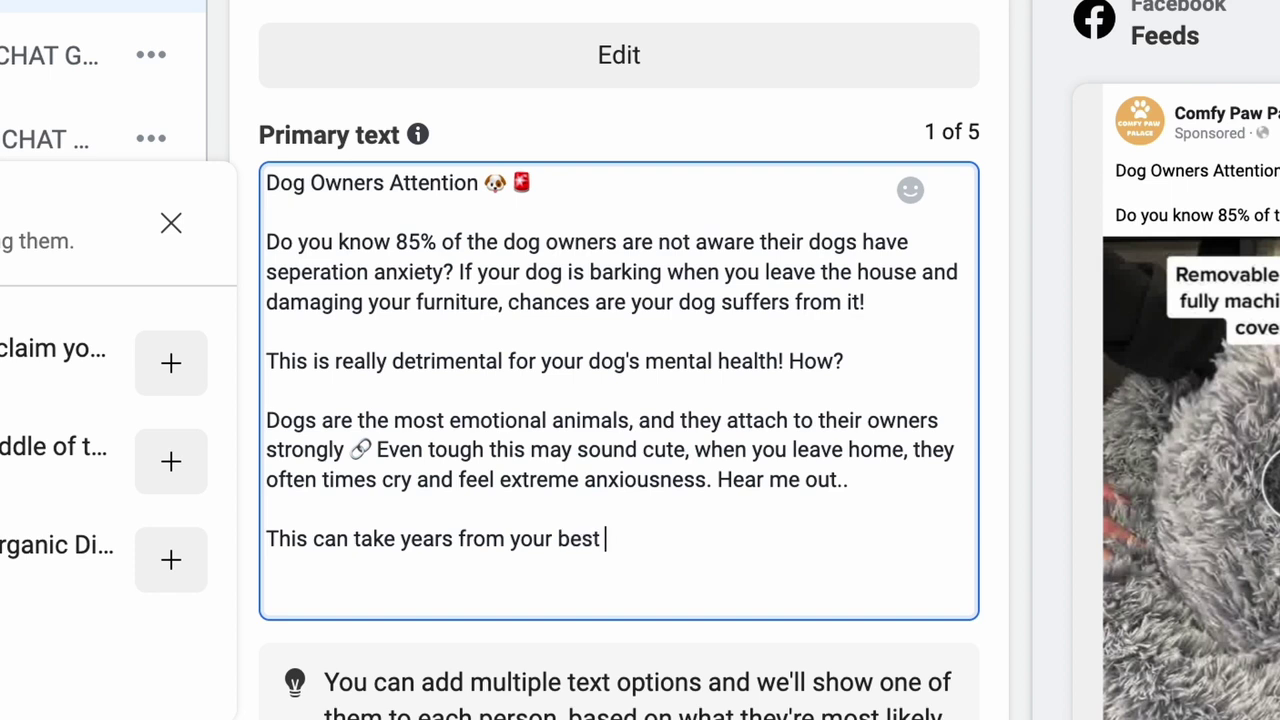
text( friends' life.)
- Start a new paragraph reading "But there's a new solution to this problem!" followed by a drum roll phrase
key(Return)
key(Return)
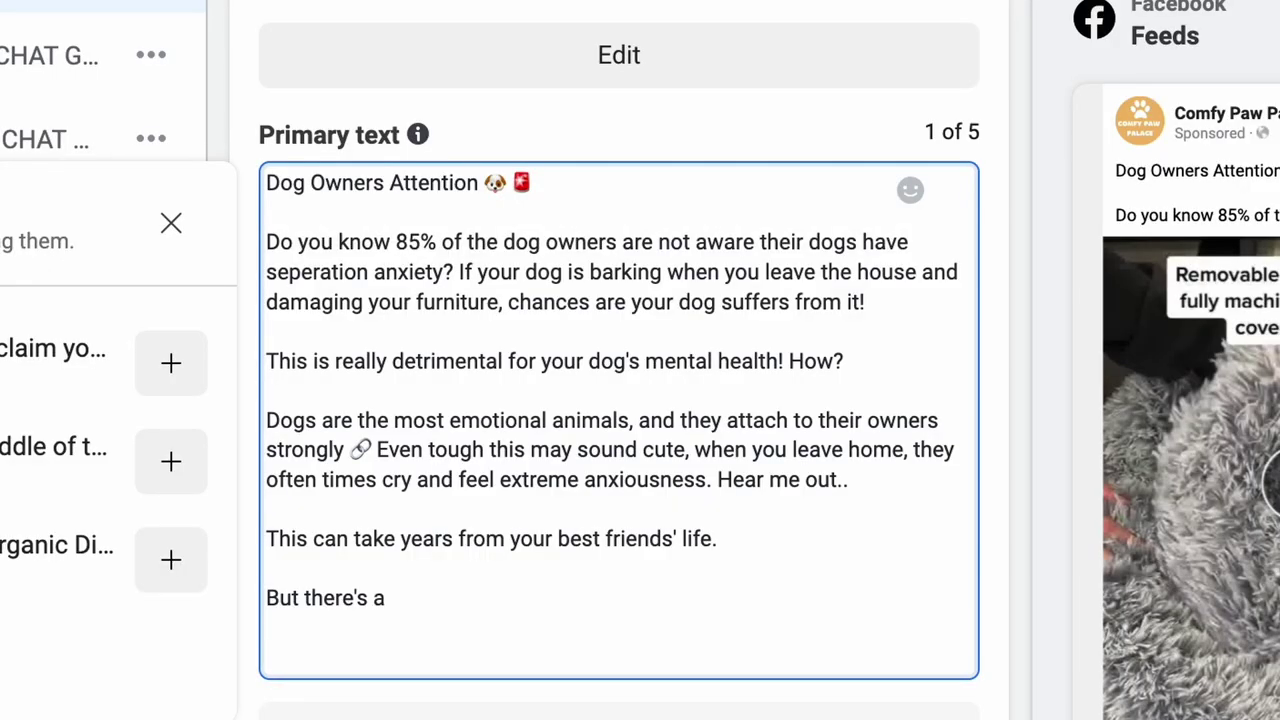
text(new)
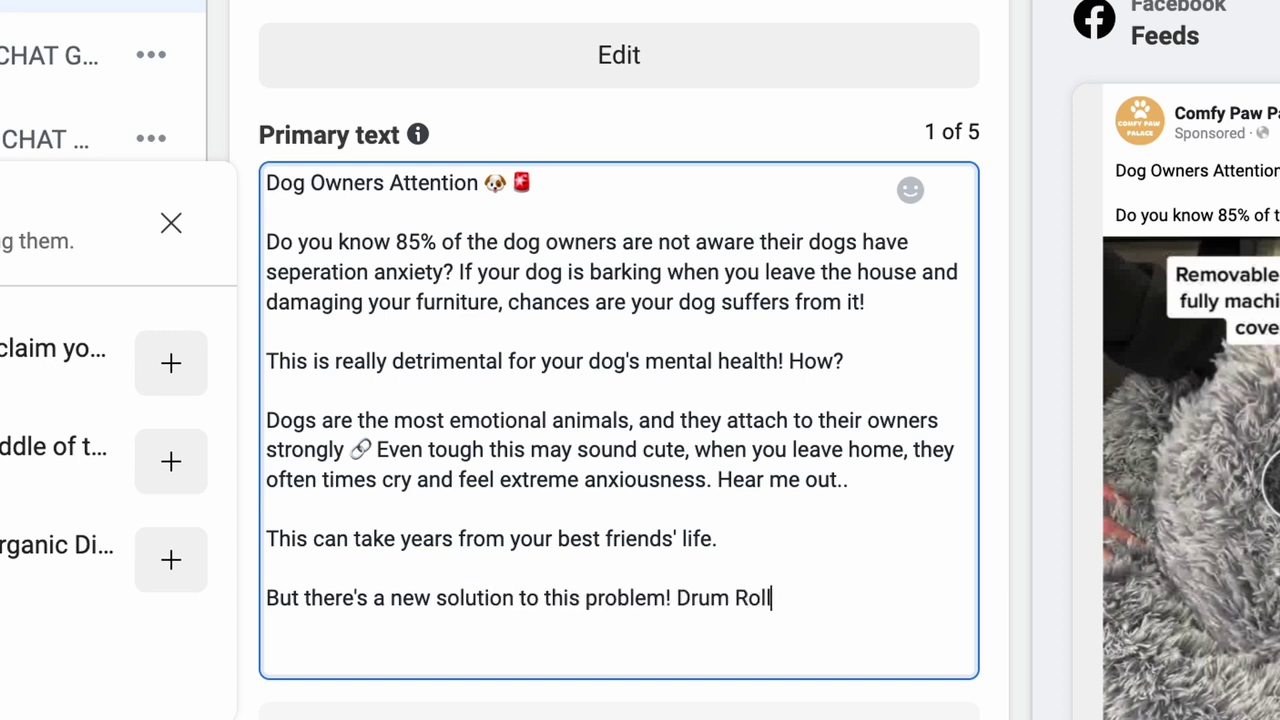
- Finish the solution line with "Drum roll please.." and three drum emojis 🥁🥁🥁
click(912, 190)
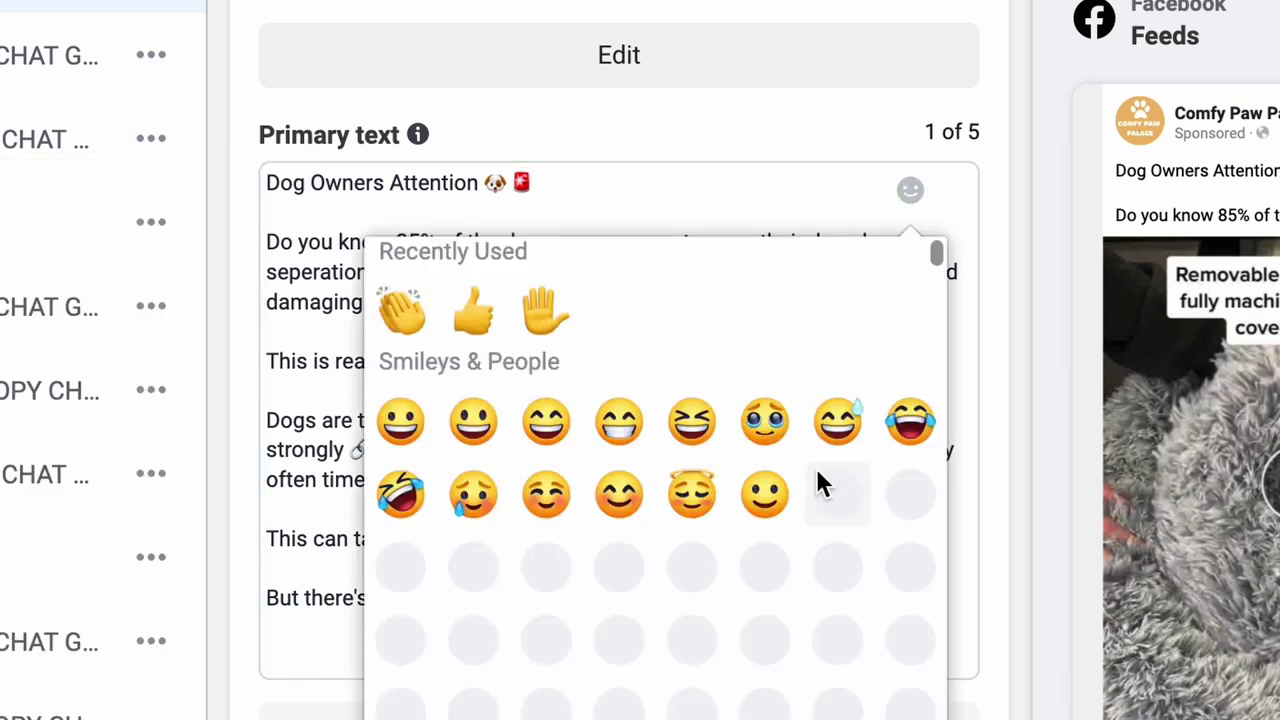
scroll(805, 533, down, 10)
scroll(799, 518, down, 15)
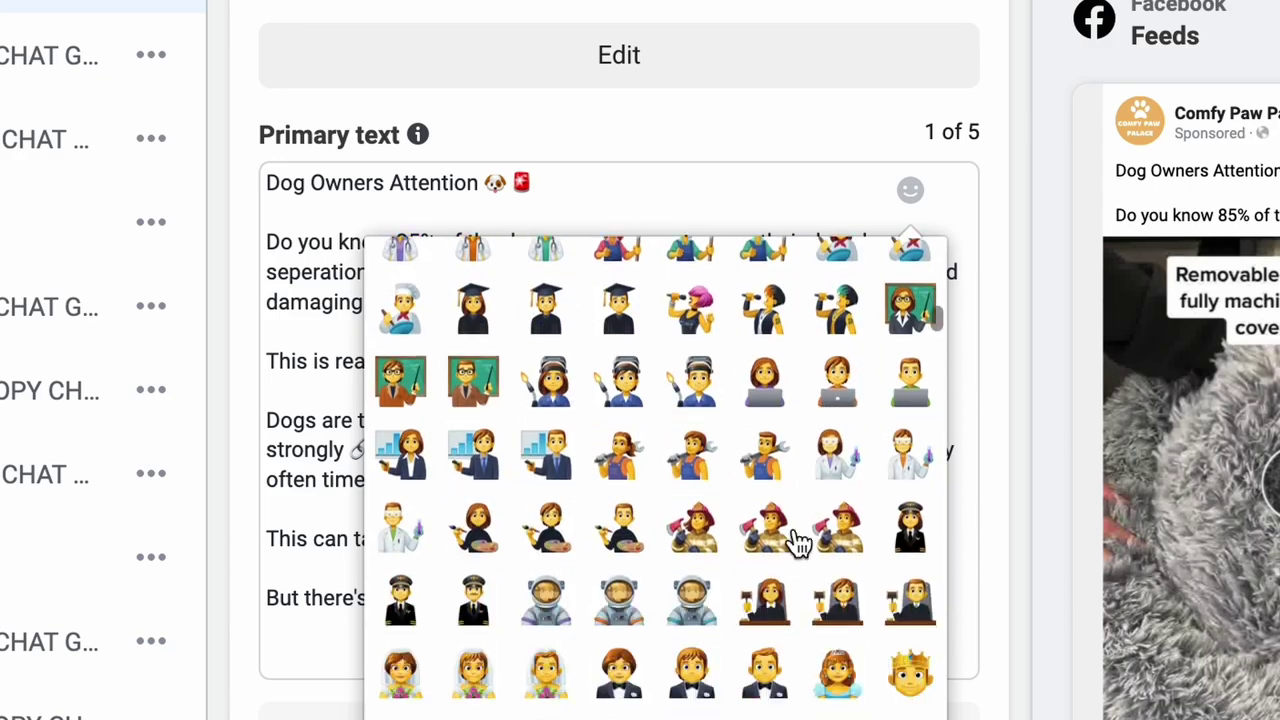
scroll(760, 585, down, 20)
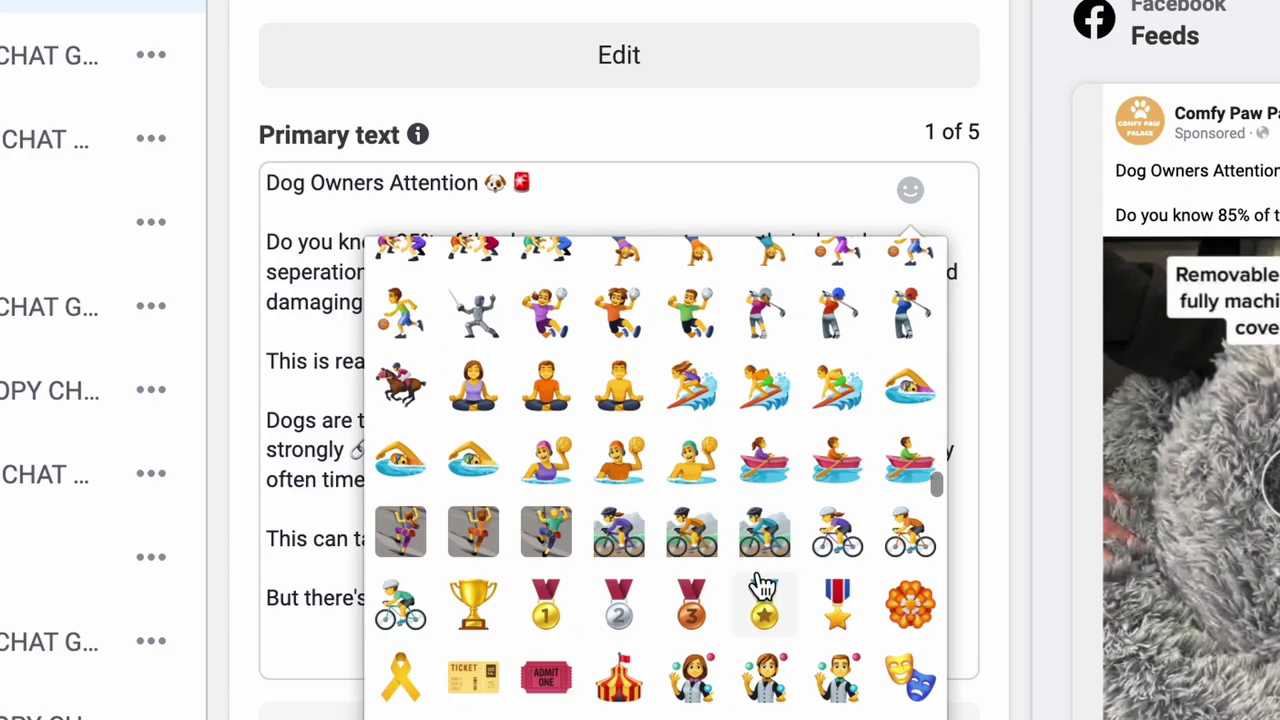
scroll(766, 575, up, 5)
scroll(766, 578, down, 5)
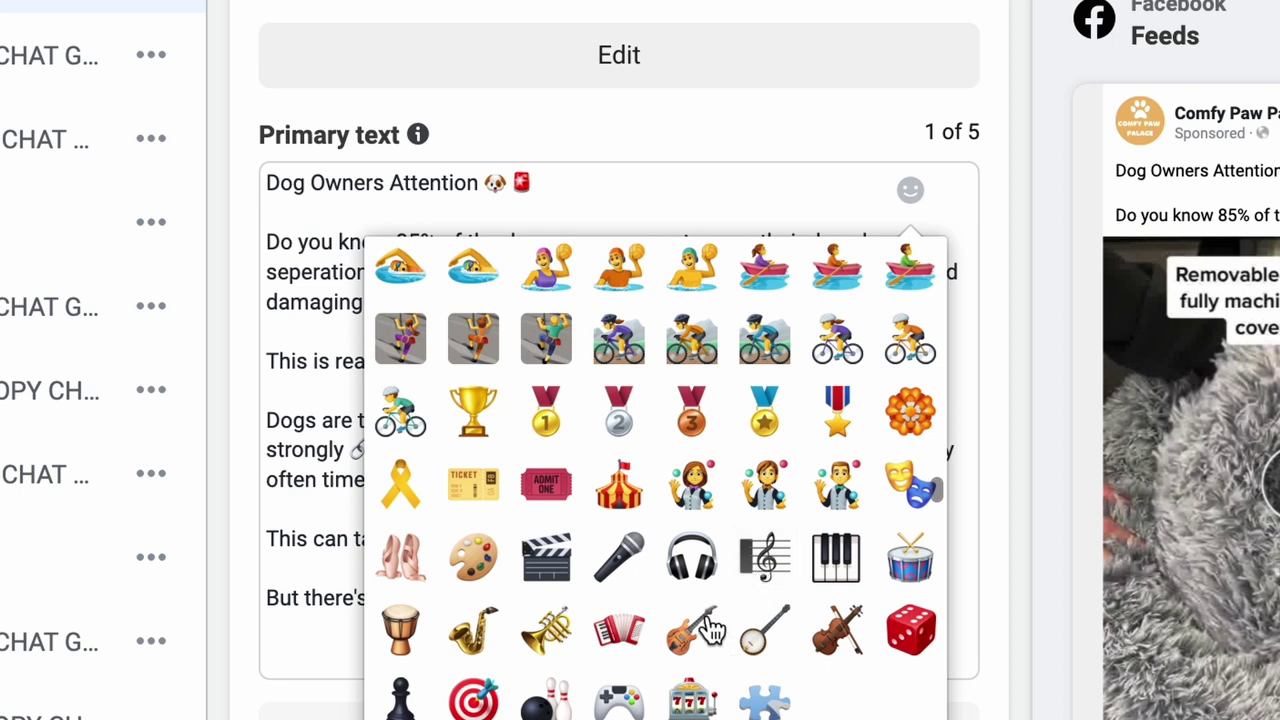
click(910, 557)
click(317, 654)
click(857, 598)
key(ctrl+v)
key(ctrl+v)
key(ctrl+v)
- Introduce the new "ANTI-ANXITY DOG BED 🐶😴" and describe its weight satisfying the need of cuddles and its cotton texture preventing skin irritation and excess heat
key(Return)
text(Introducing)
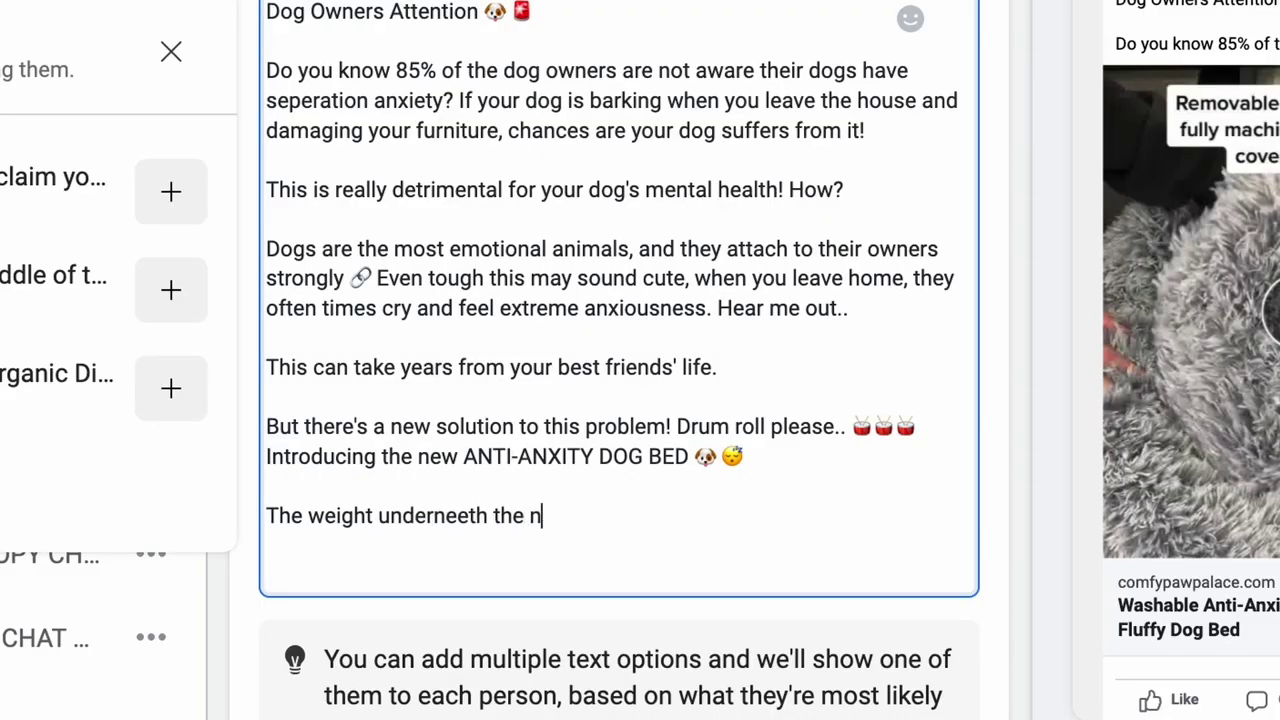
text(lanket satisfies the need)
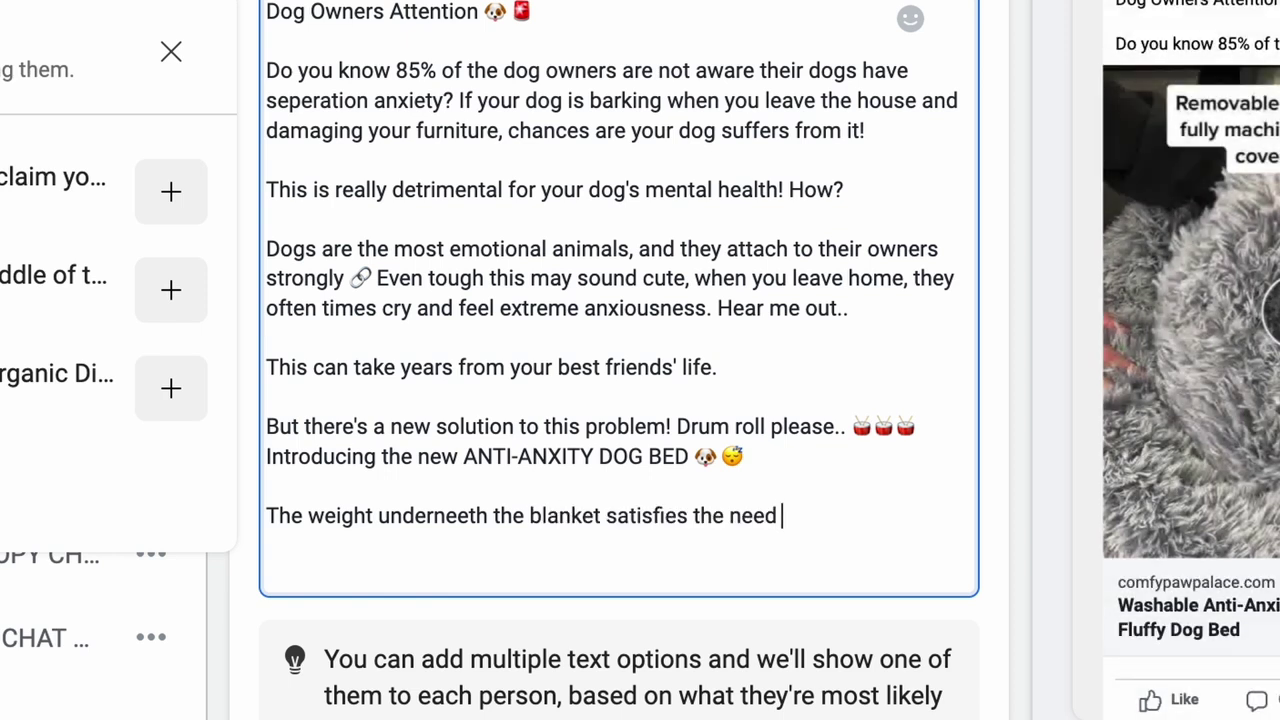
text( of cuddles, and the cotton)
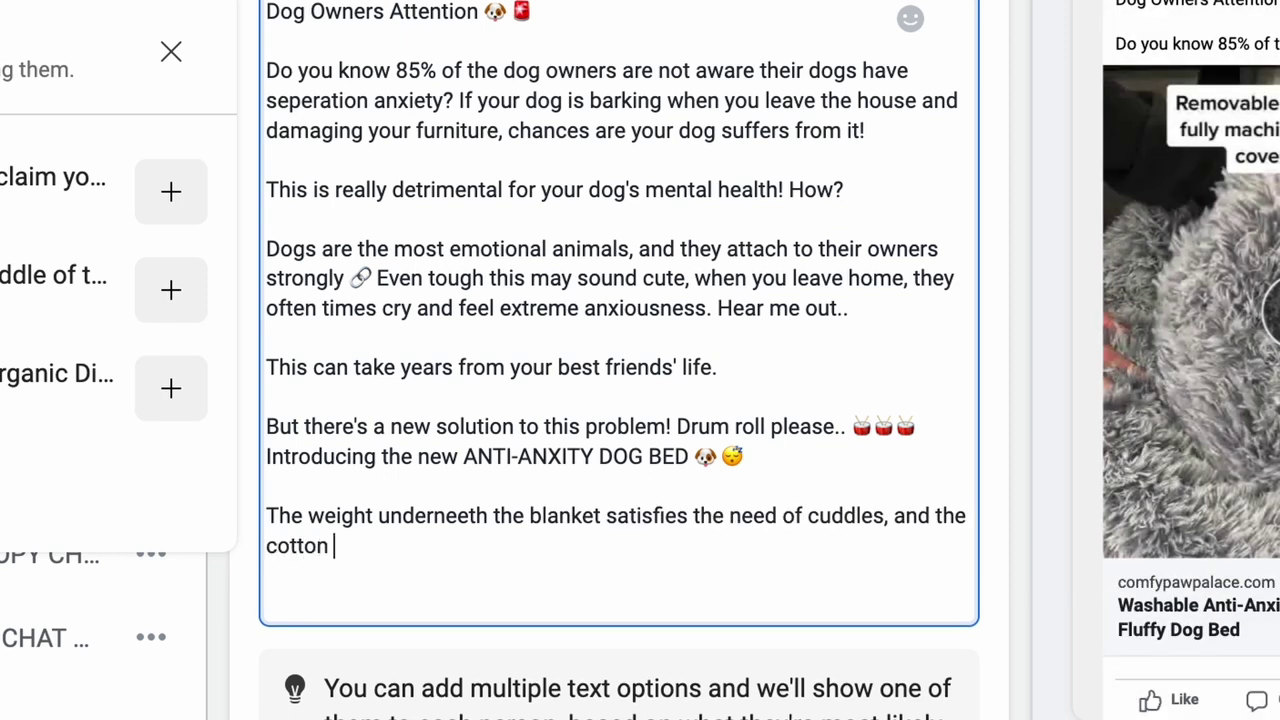
text( texture prevents the skin iritationd and excess heat.)
- Add a paragraph saying the dog can sleep like a baby when you are not home 😴, ending with "Don't belive us? Listen to this..."
key(Return)
key(Return)
text(So, you do)
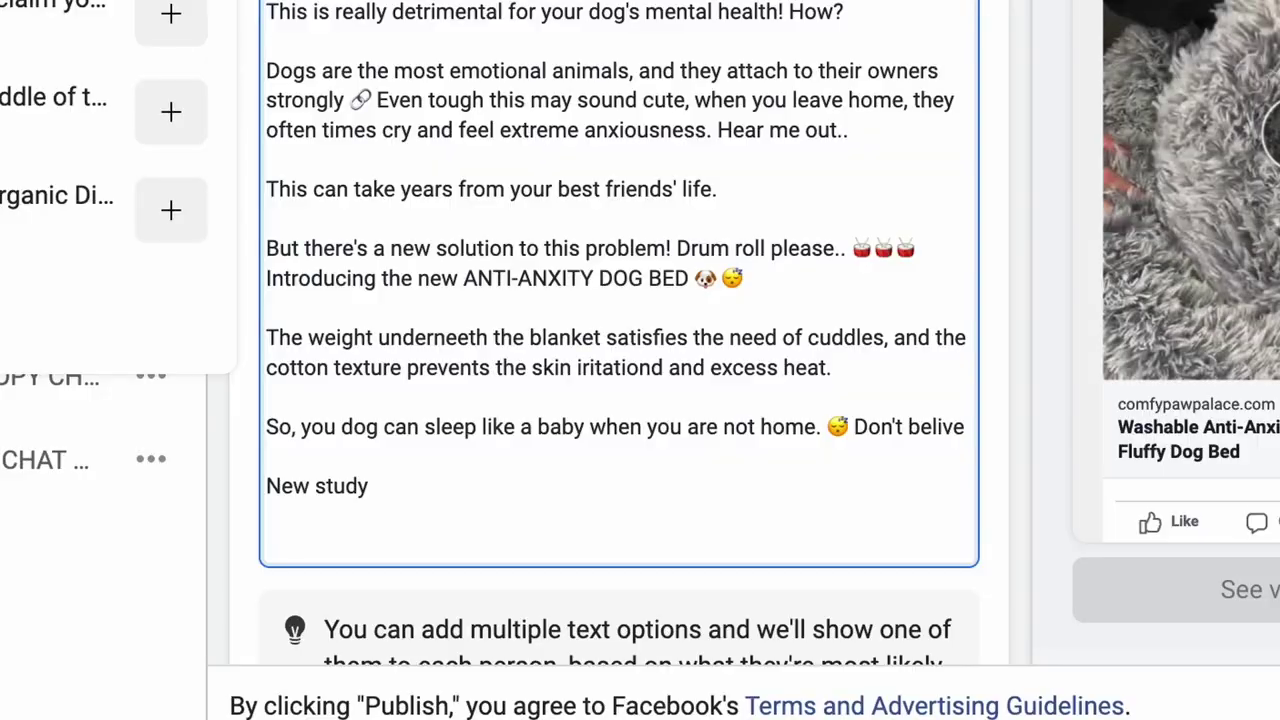
text(us? Listen to this...)
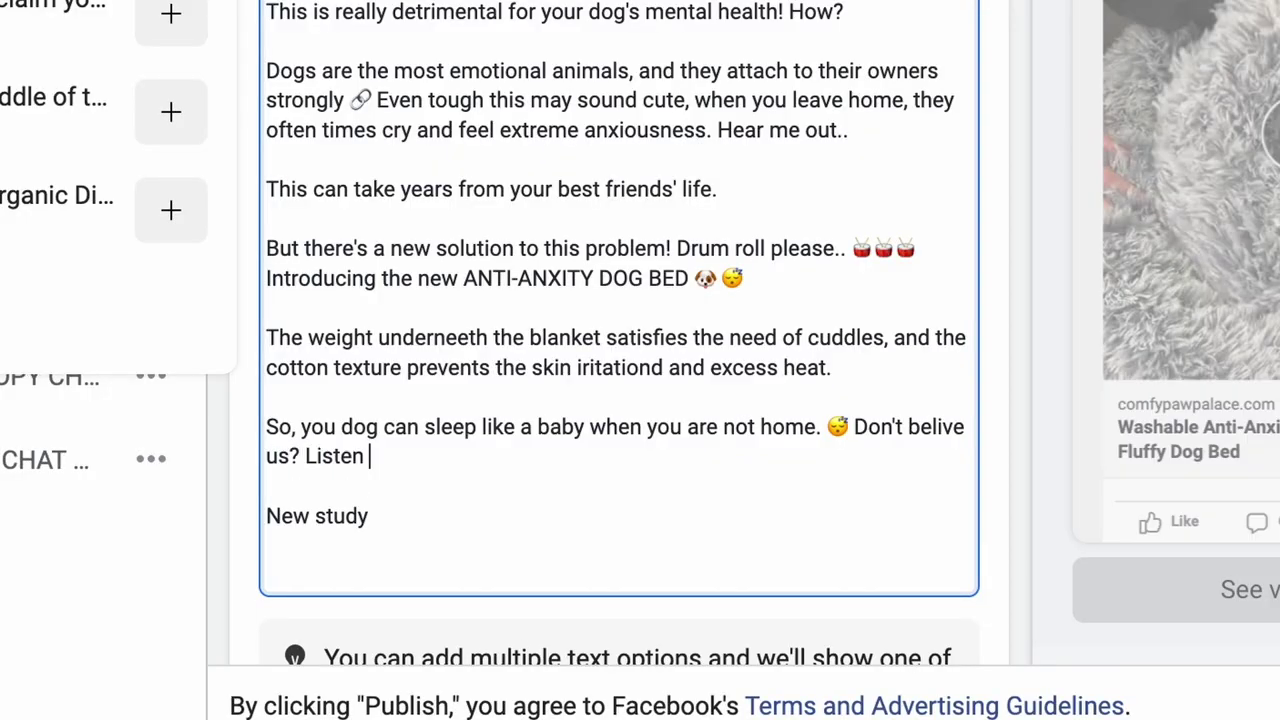
- Write the new study paragraph about longer life with anti-anxiety beds and camera tracking, plus one on recordings showing drastically fewer anxiety attacks
click(703, 516)
text(revea)
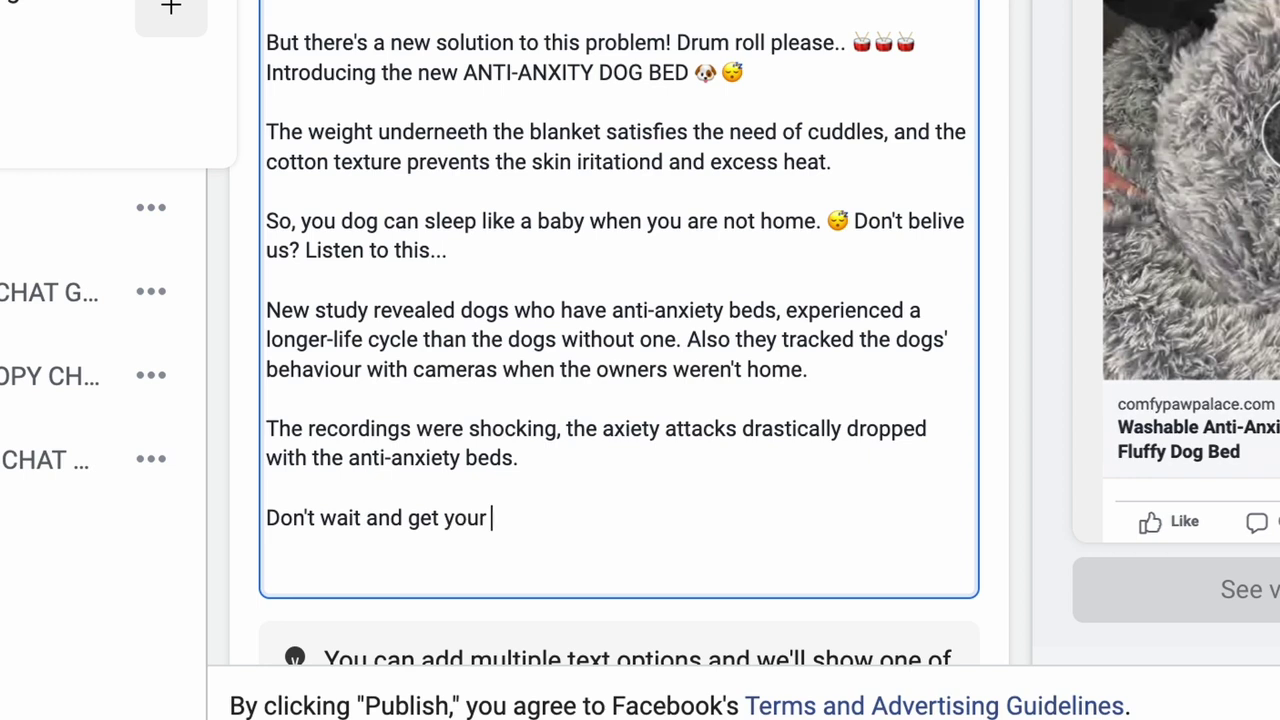
- Complete the call to action "Don't wait and get your best friend a cuddle- bed, he/she will thank you later" with a 🤩 emoji
text(best friend a cuddle-bed)
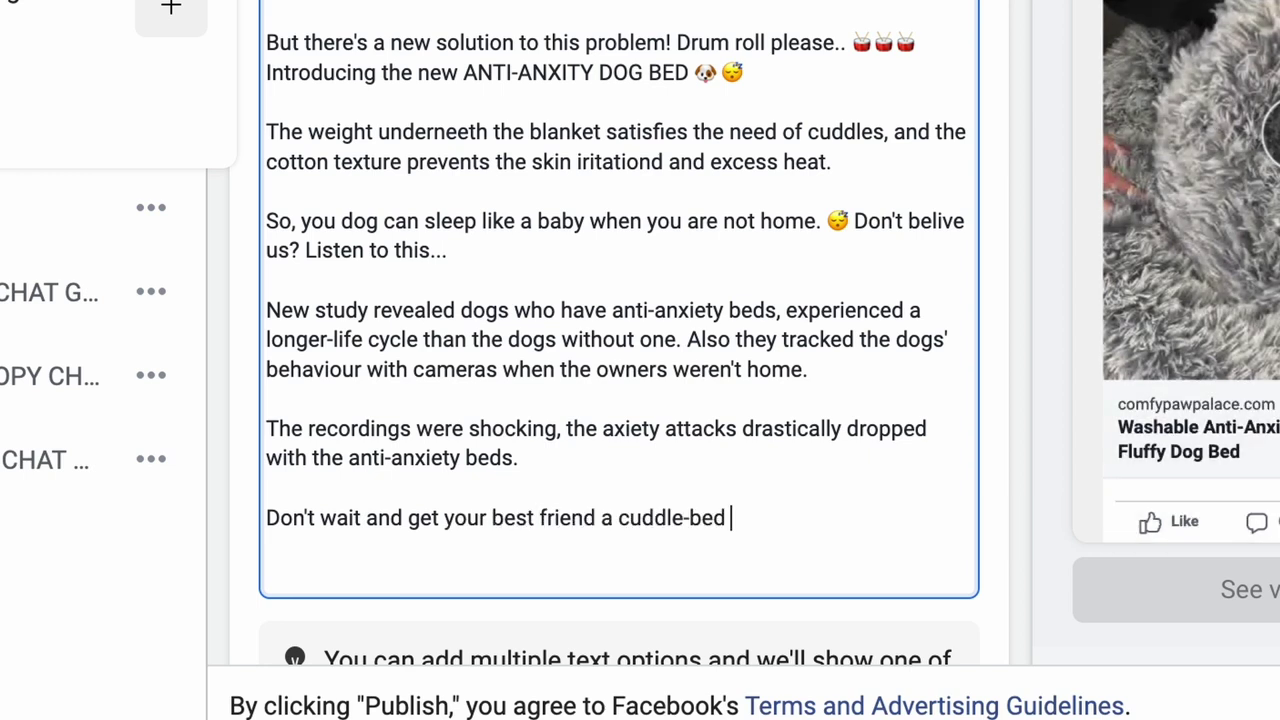
text( , he/she will thank you later)
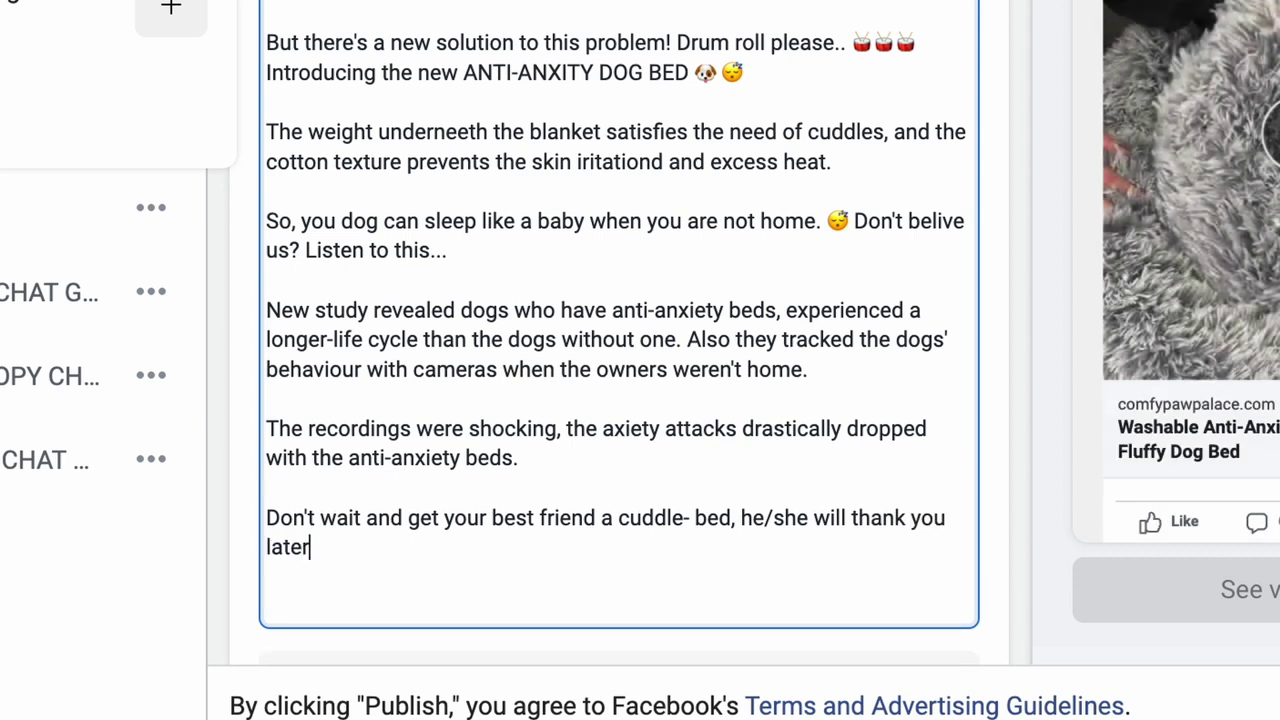
key(ctrl+super+space)
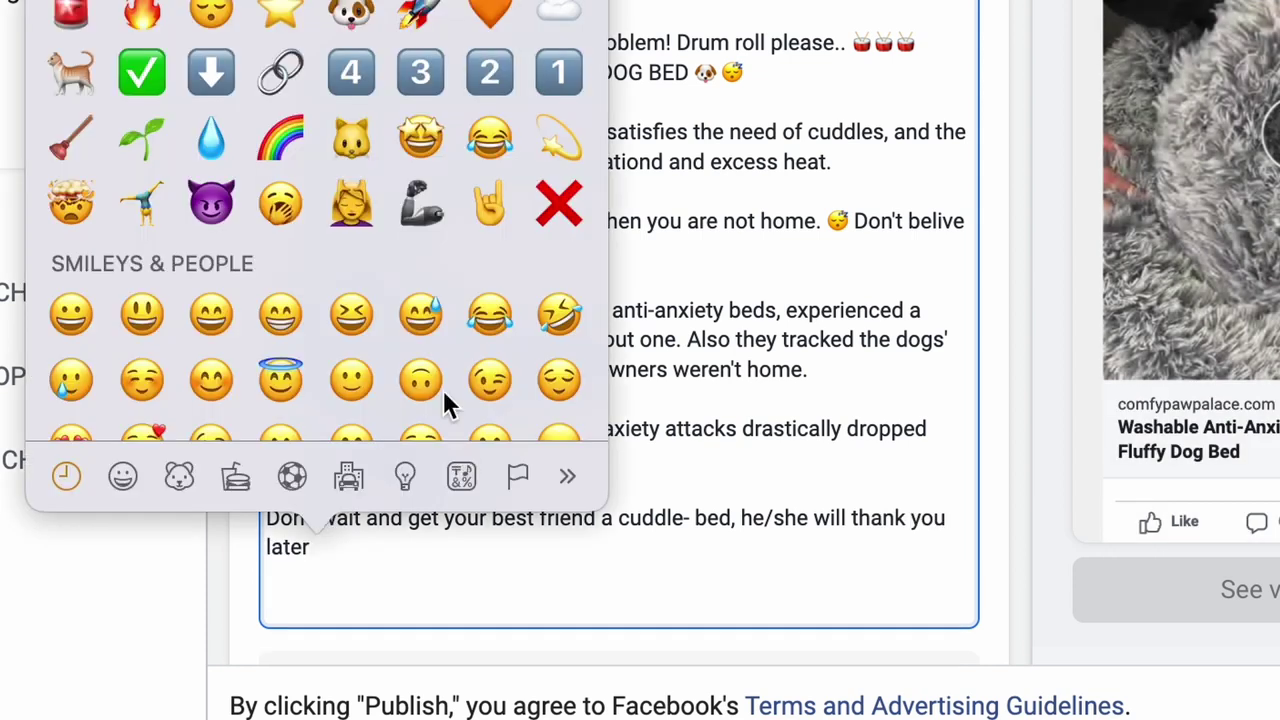
click(417, 140)
- Add a closing urgency line saying that if you act quick, you can get your delivery in 1-3 days
key(Return)
key(Return)
text(If you ad)
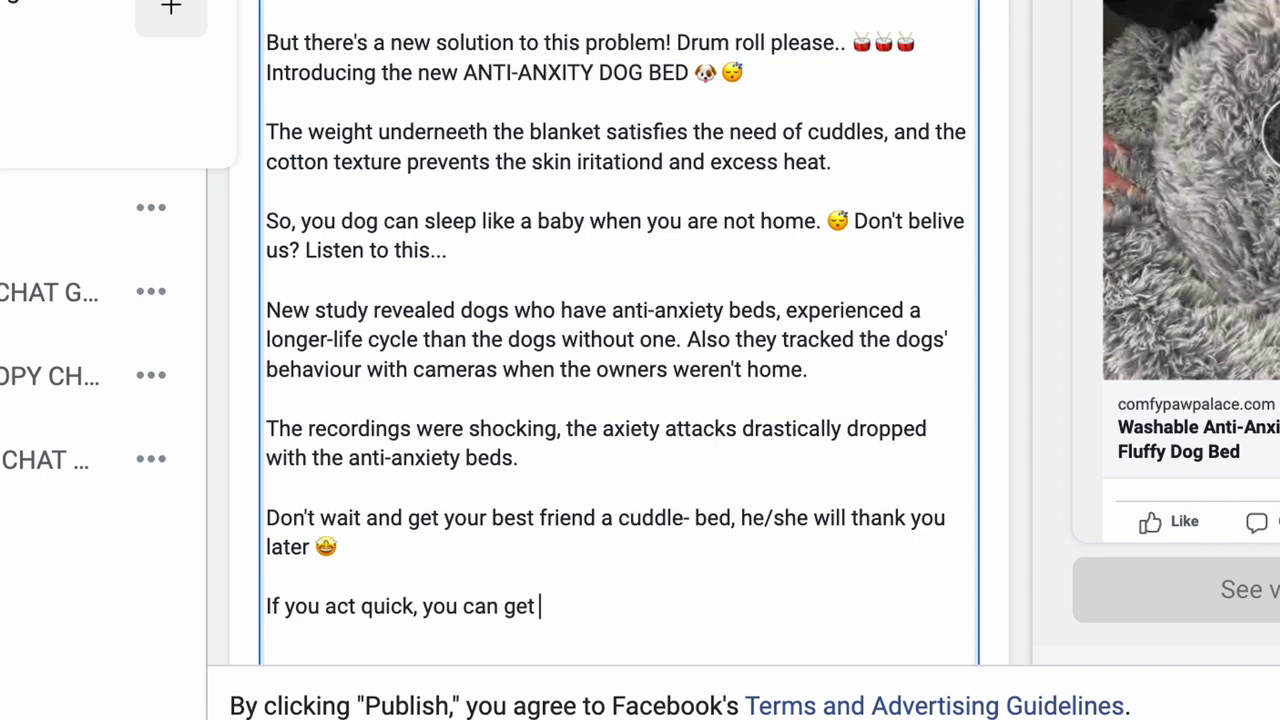
text(n 1-3 d)
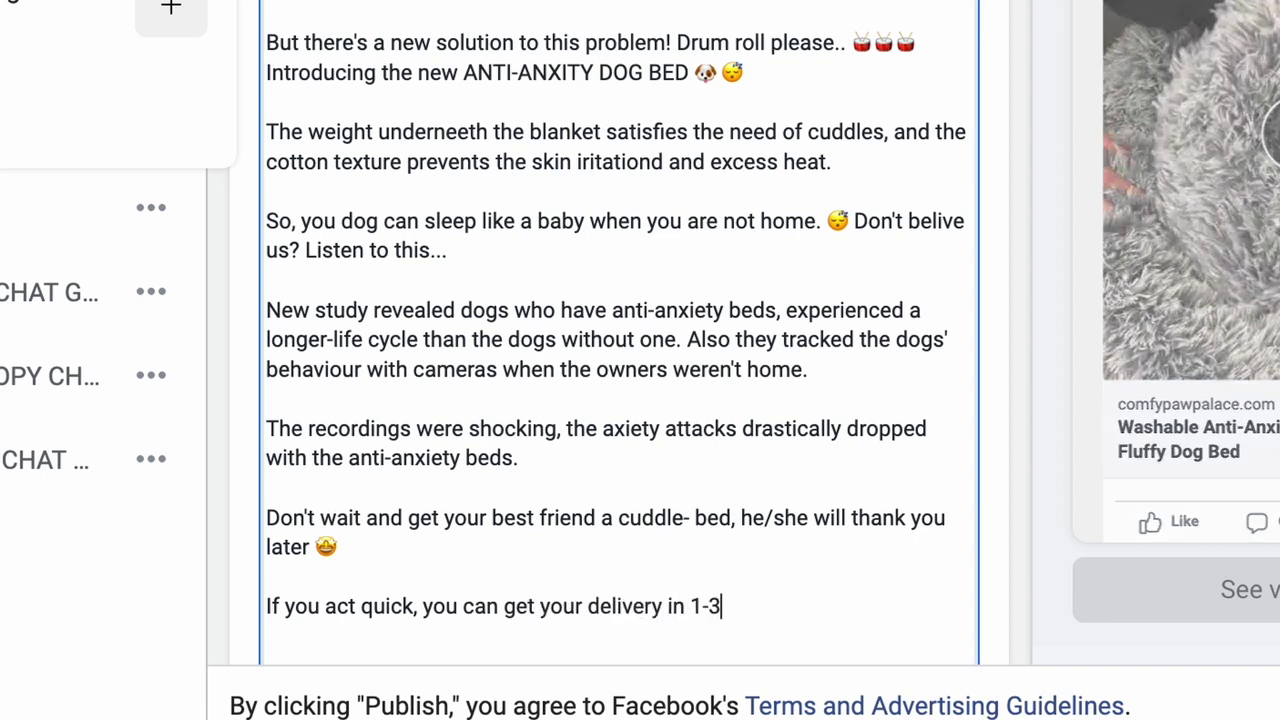
text(ays)
key(ctrl+super+space)
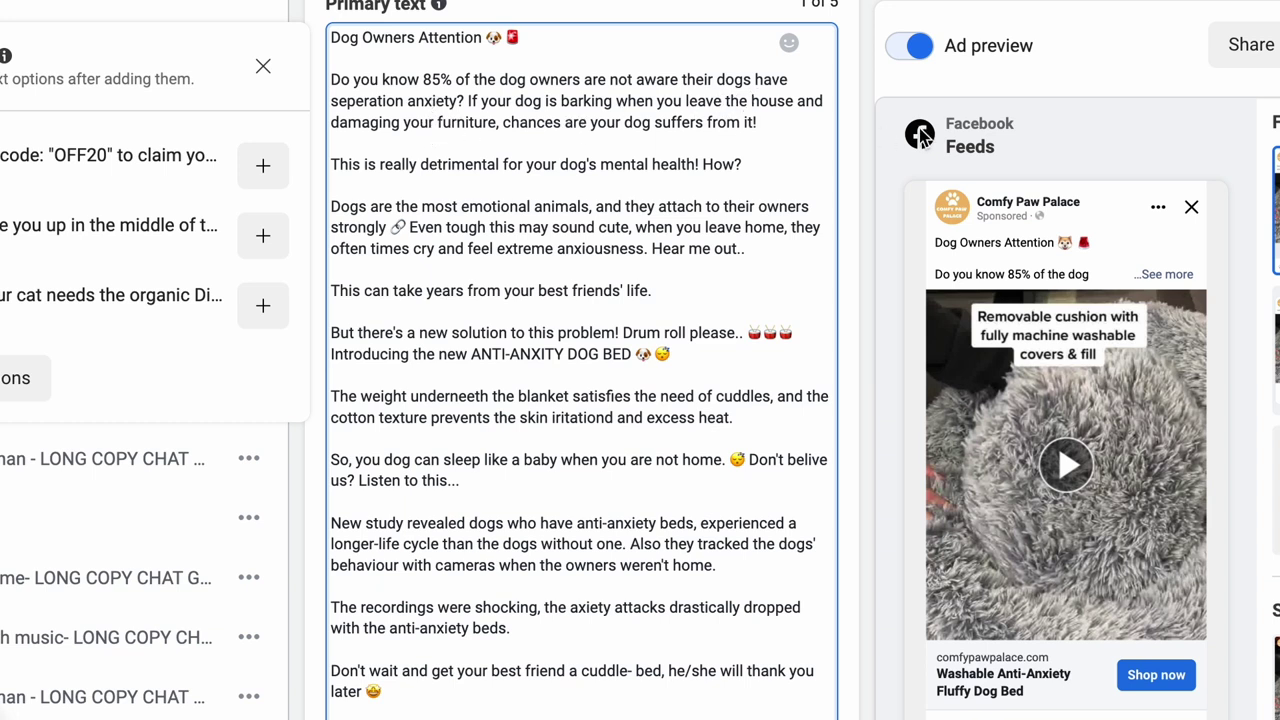
- Replace "and" with "or" between leaving the house and damaging furniture in the separation anxiety paragraph
double_click(810, 95)
text(or)
- Begin an extra sentence starting with "But" at the end of the separation anxiety paragraph
click(758, 123)
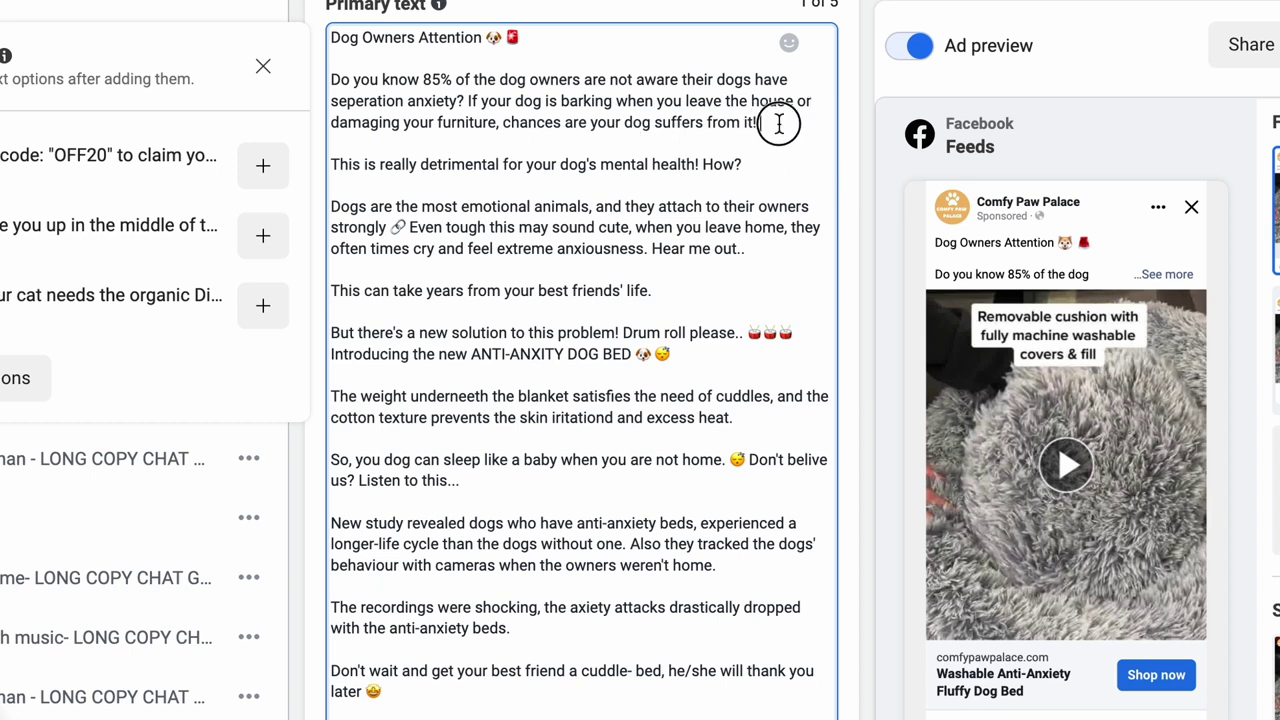
scroll(777, 123, up, 1)
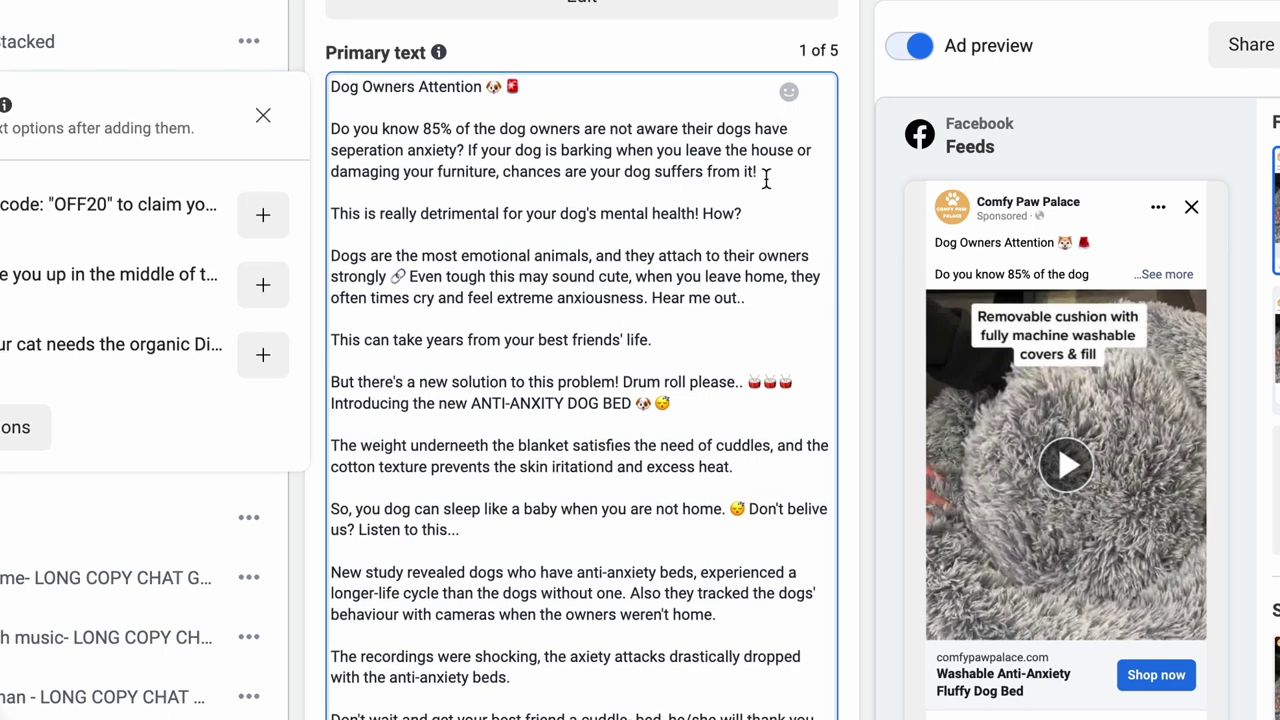
text(But here)
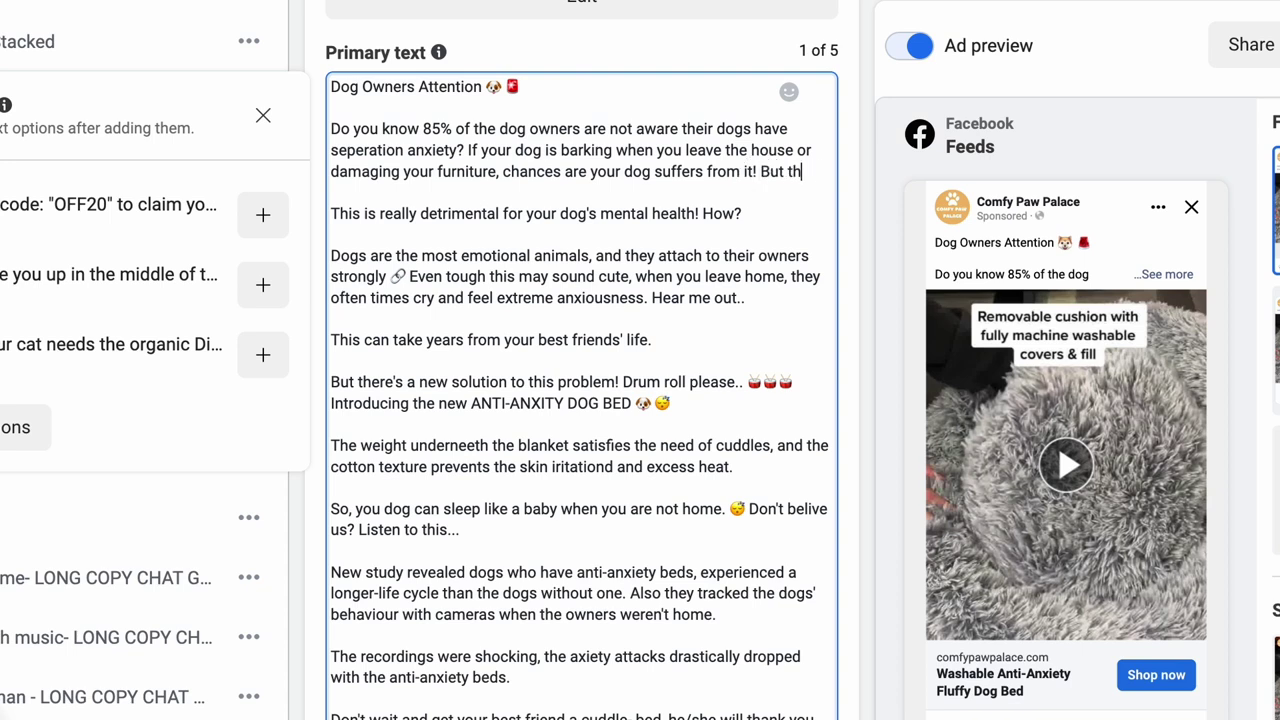